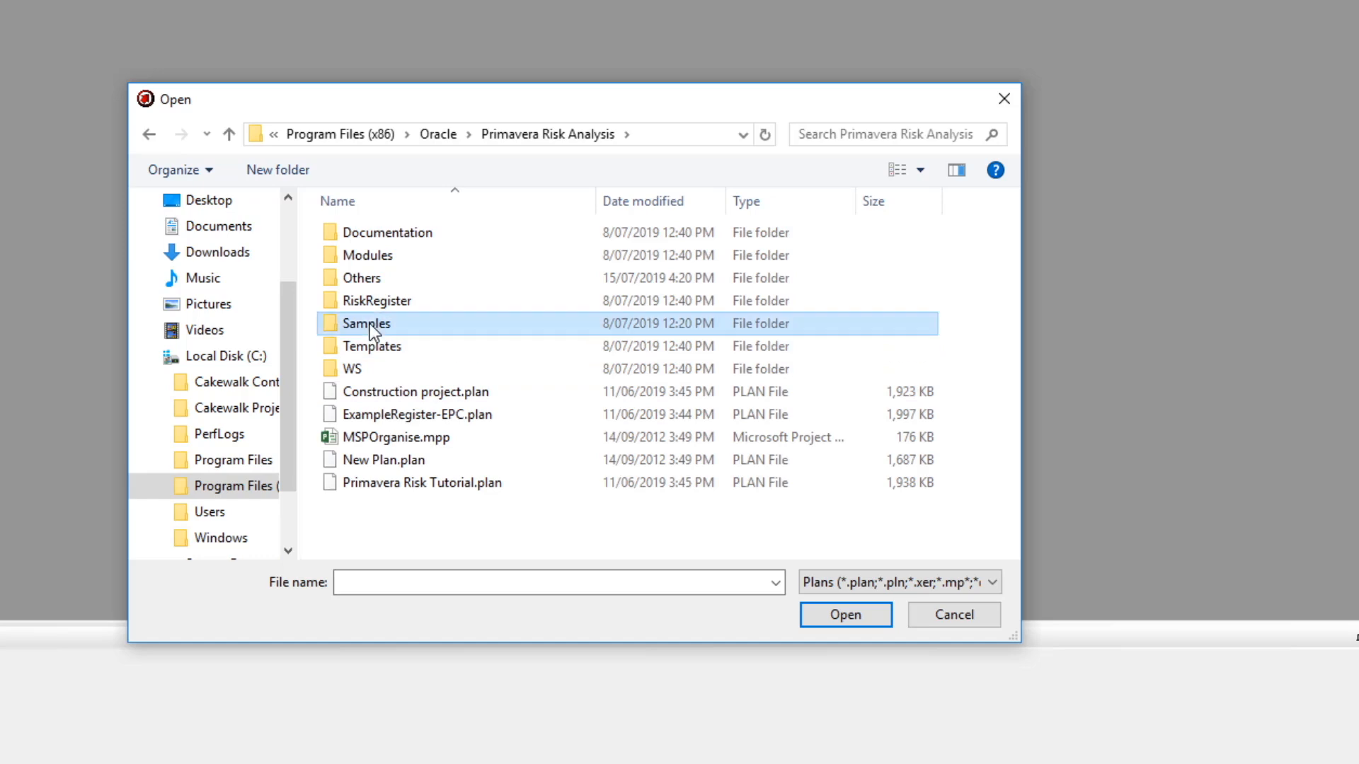
Cancel the plan Open dialog and start opening a Primavera XER file instead.
scroll(821, 350, "down", 5)
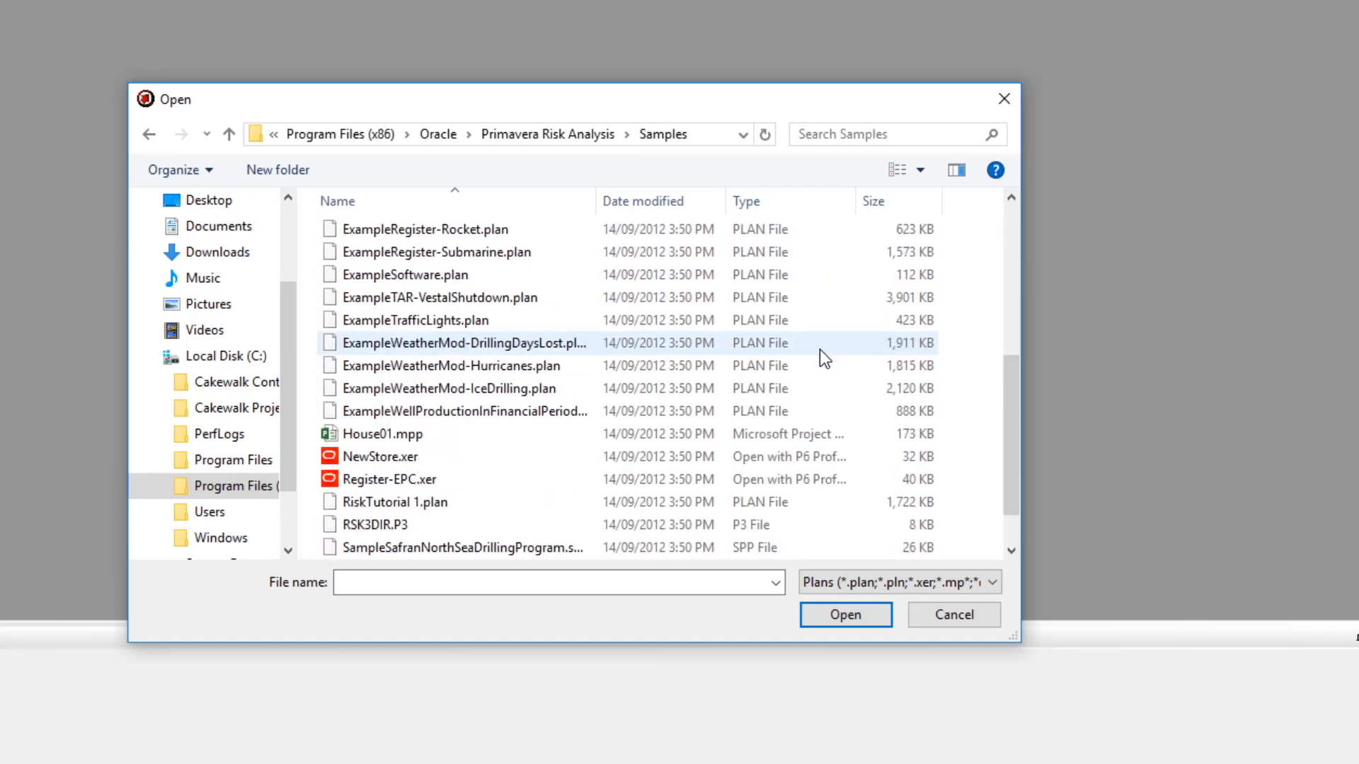
left_click(969, 616)
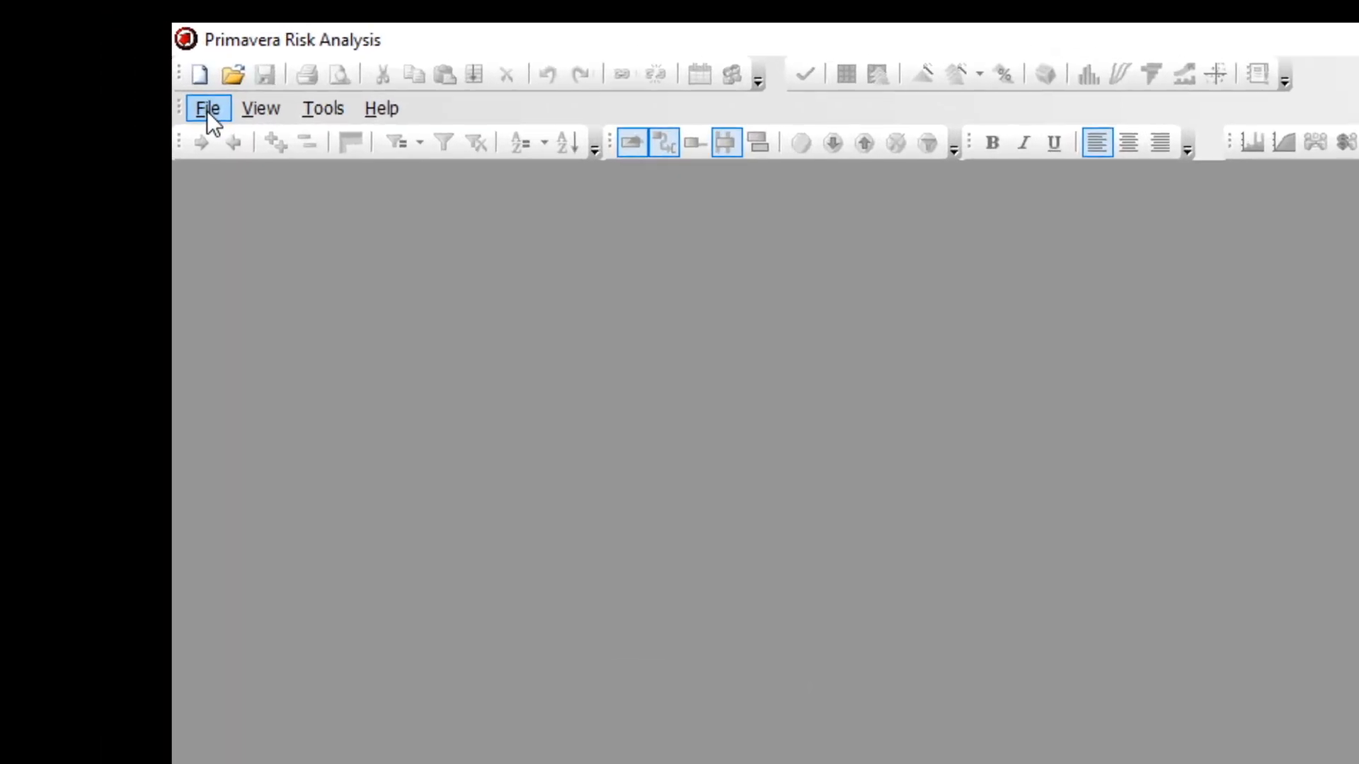
left_click(207, 110)
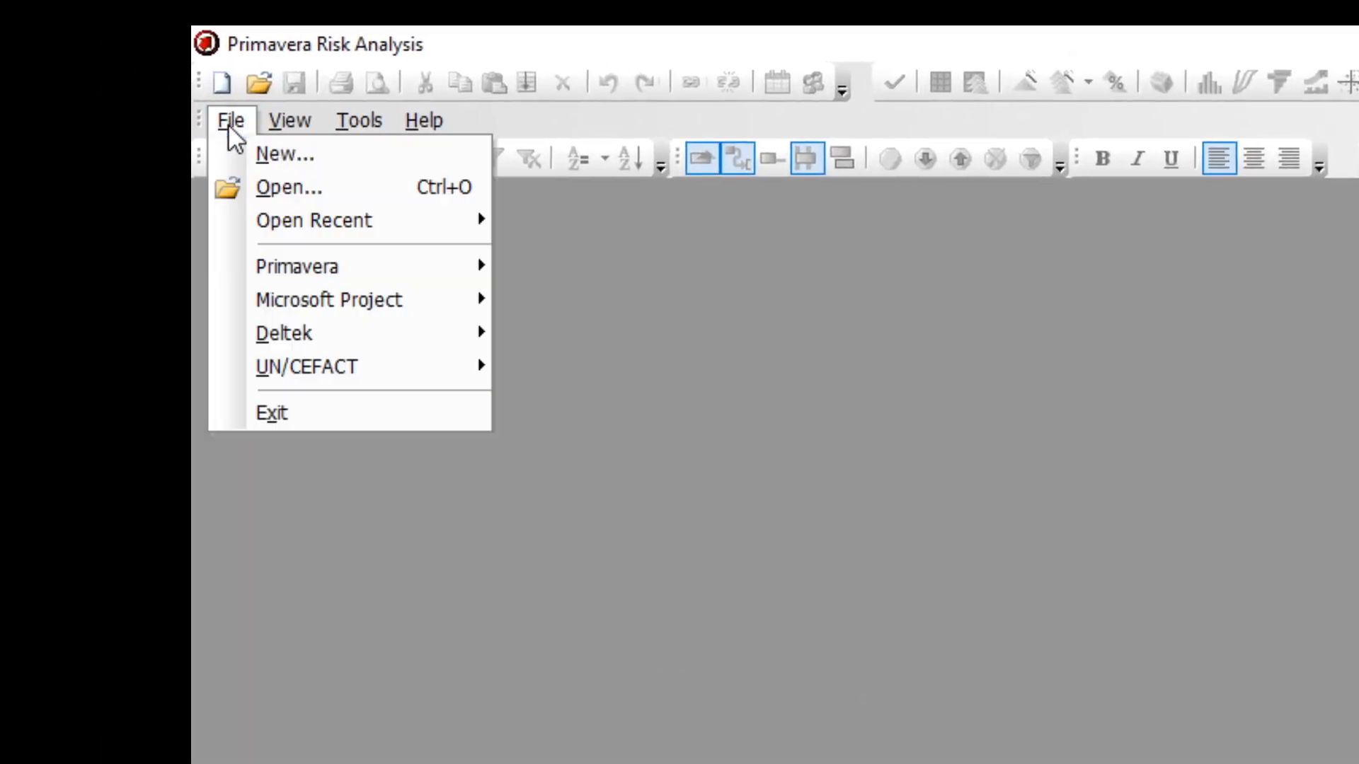
mouse_move(303, 272)
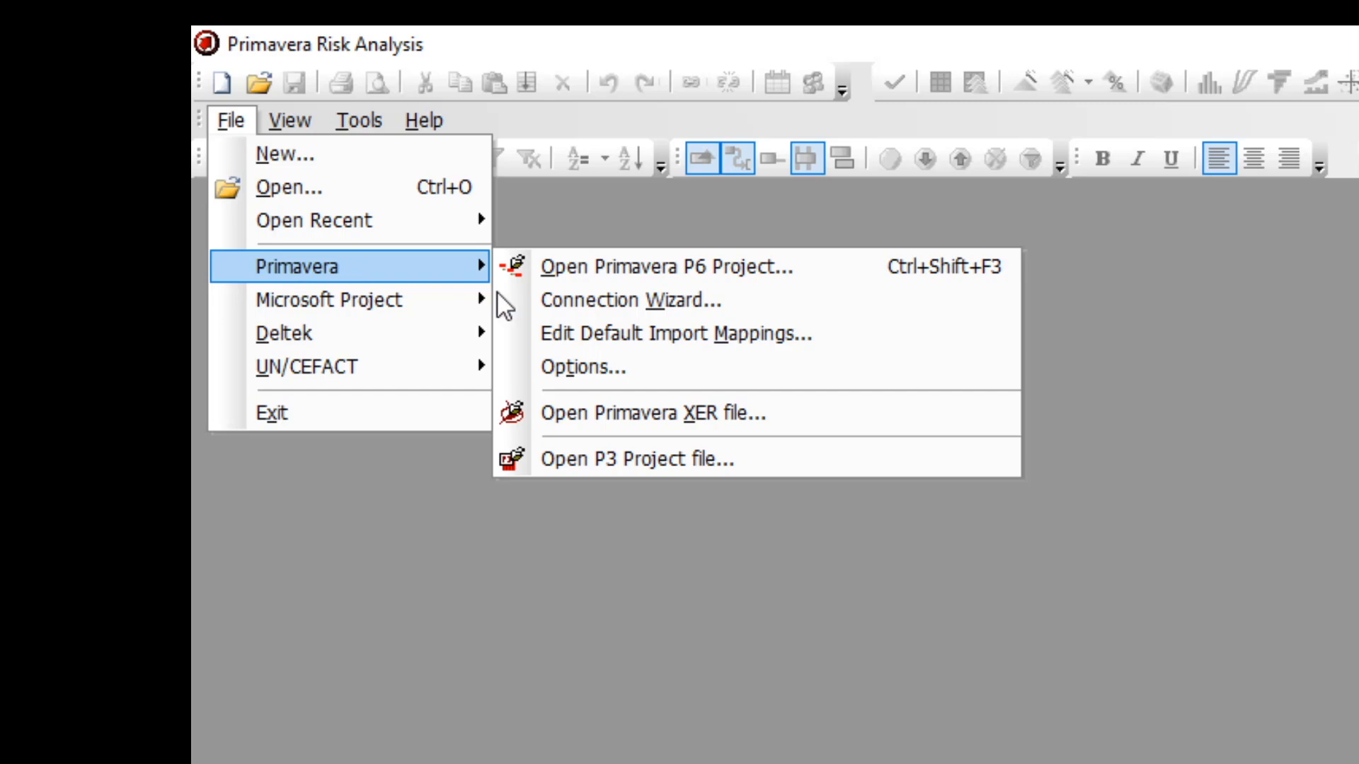
left_click(678, 419)
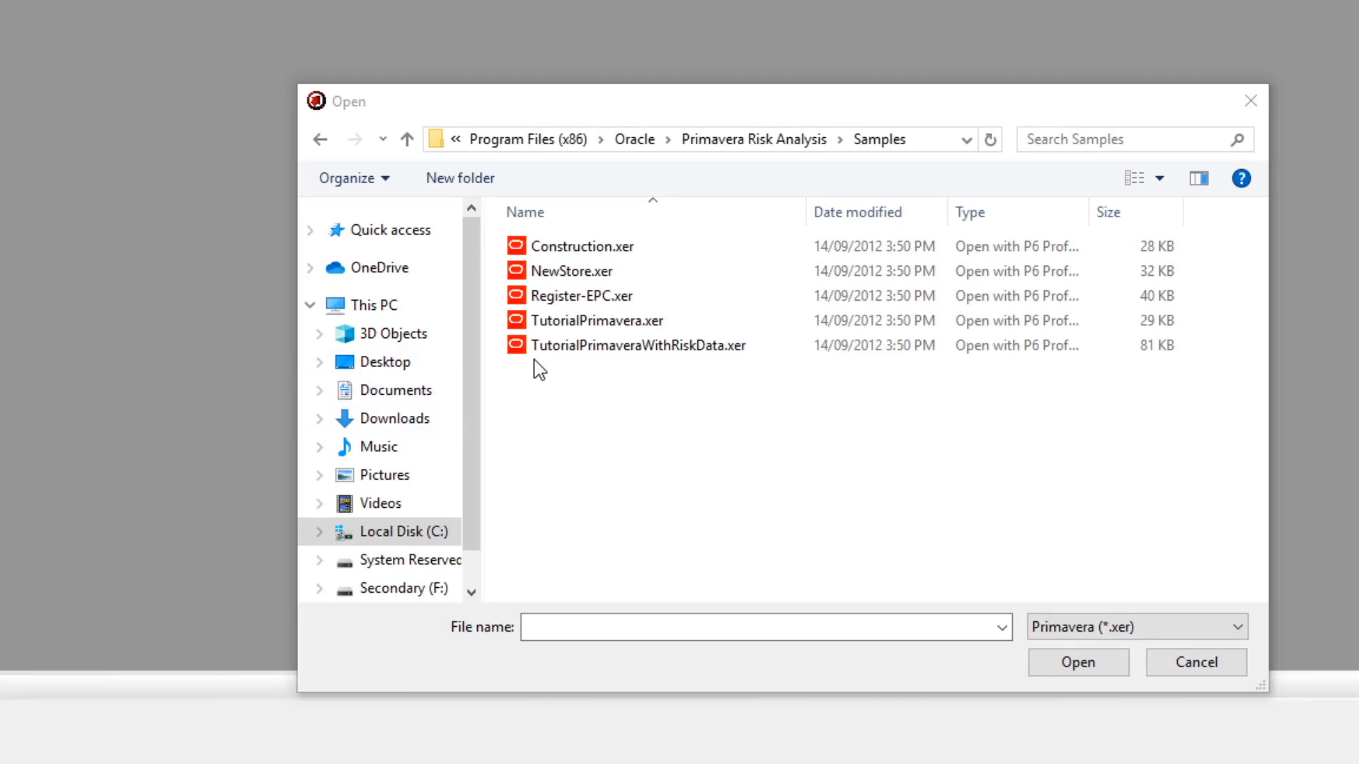
Open the Register-EPC.xer sample file and acknowledge the database mapping notice.
left_click(559, 298)
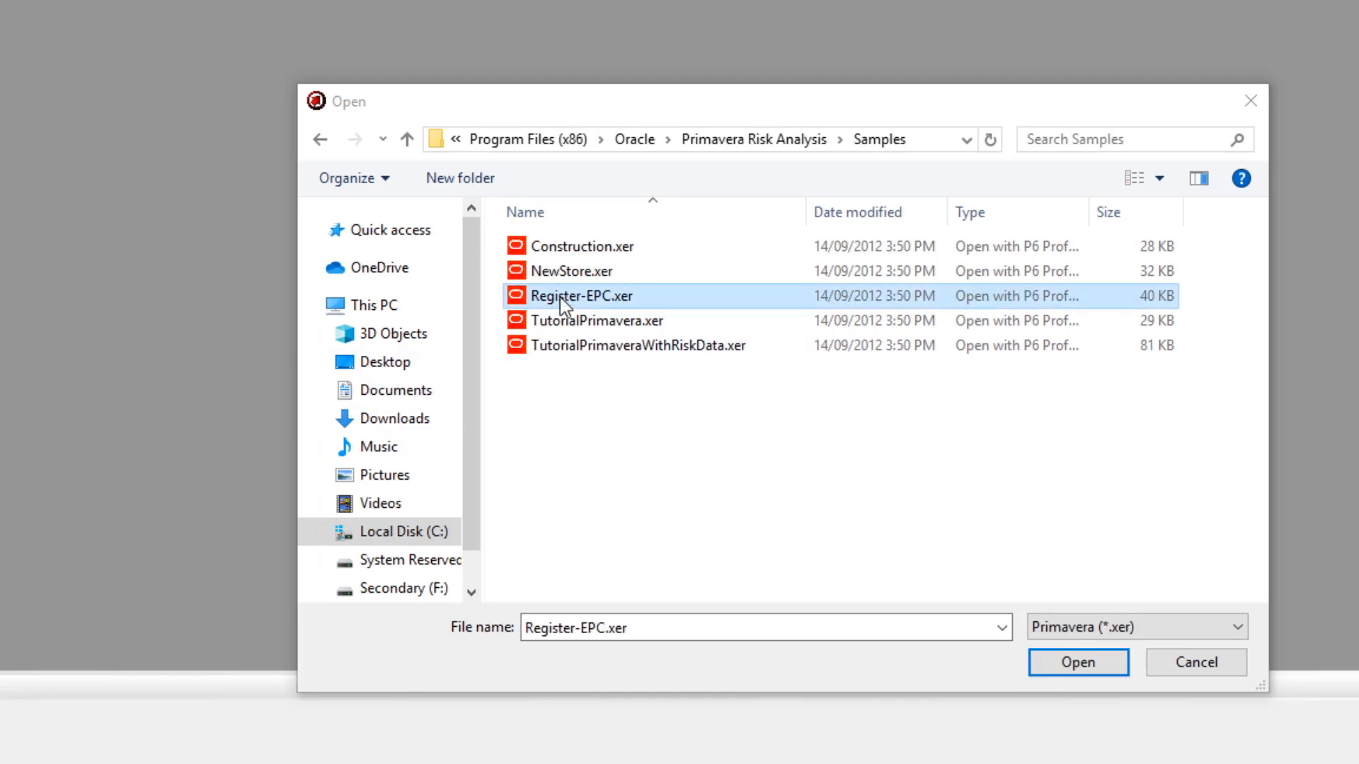
left_click(1068, 667)
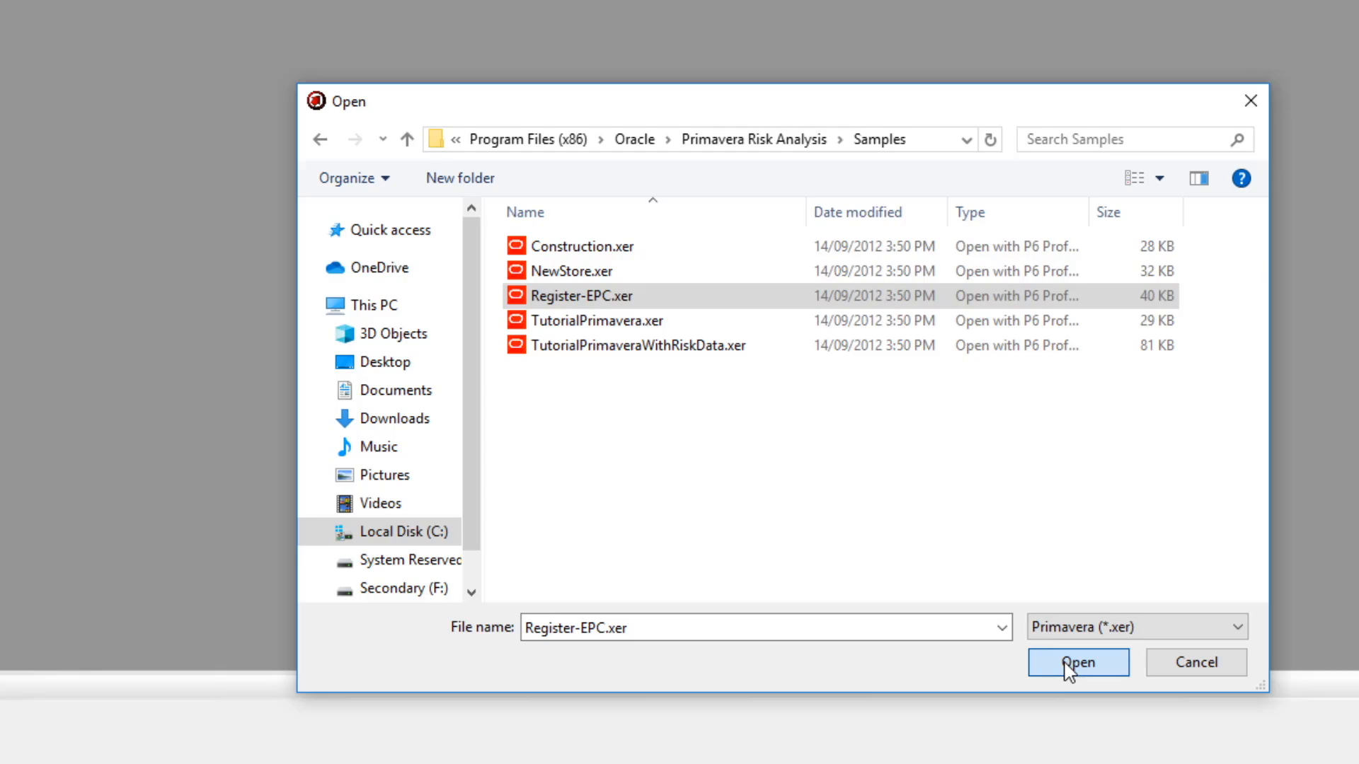
left_click(1067, 664)
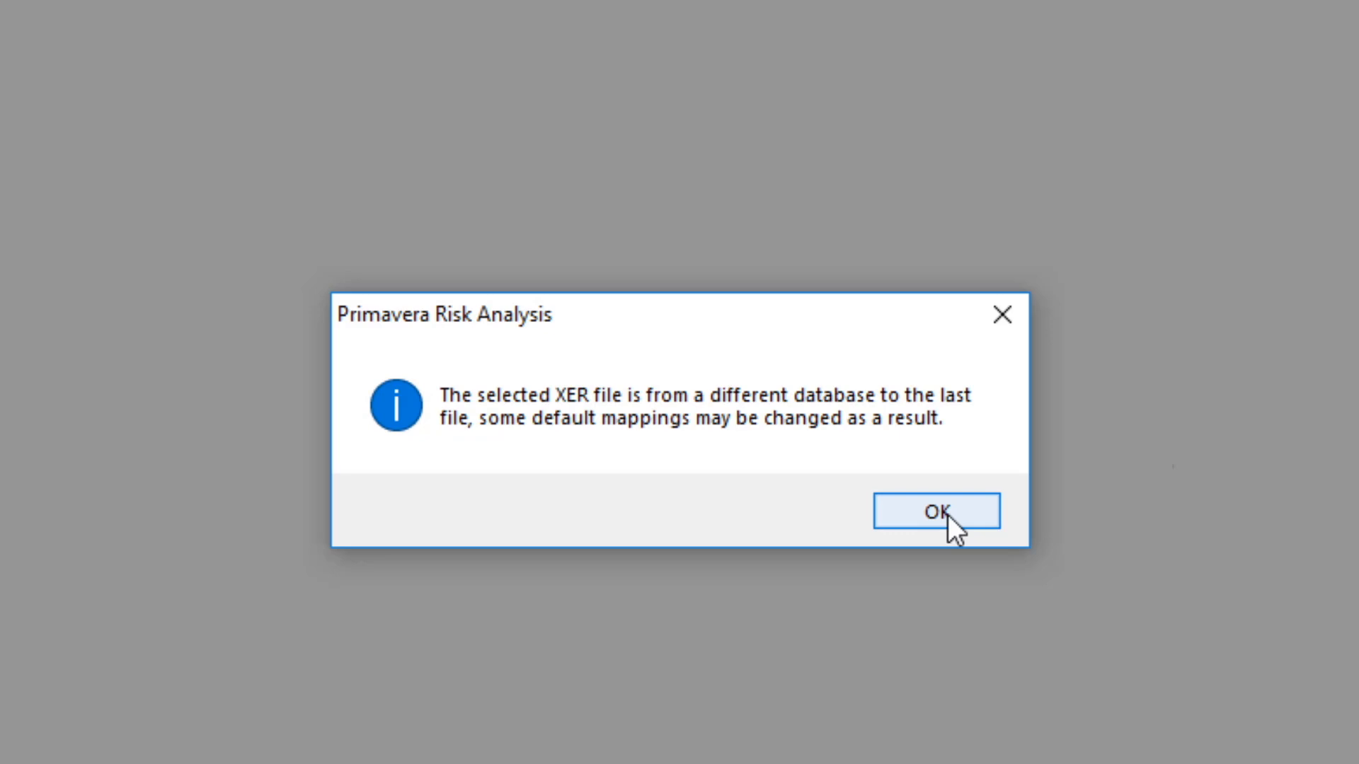
left_click(948, 515)
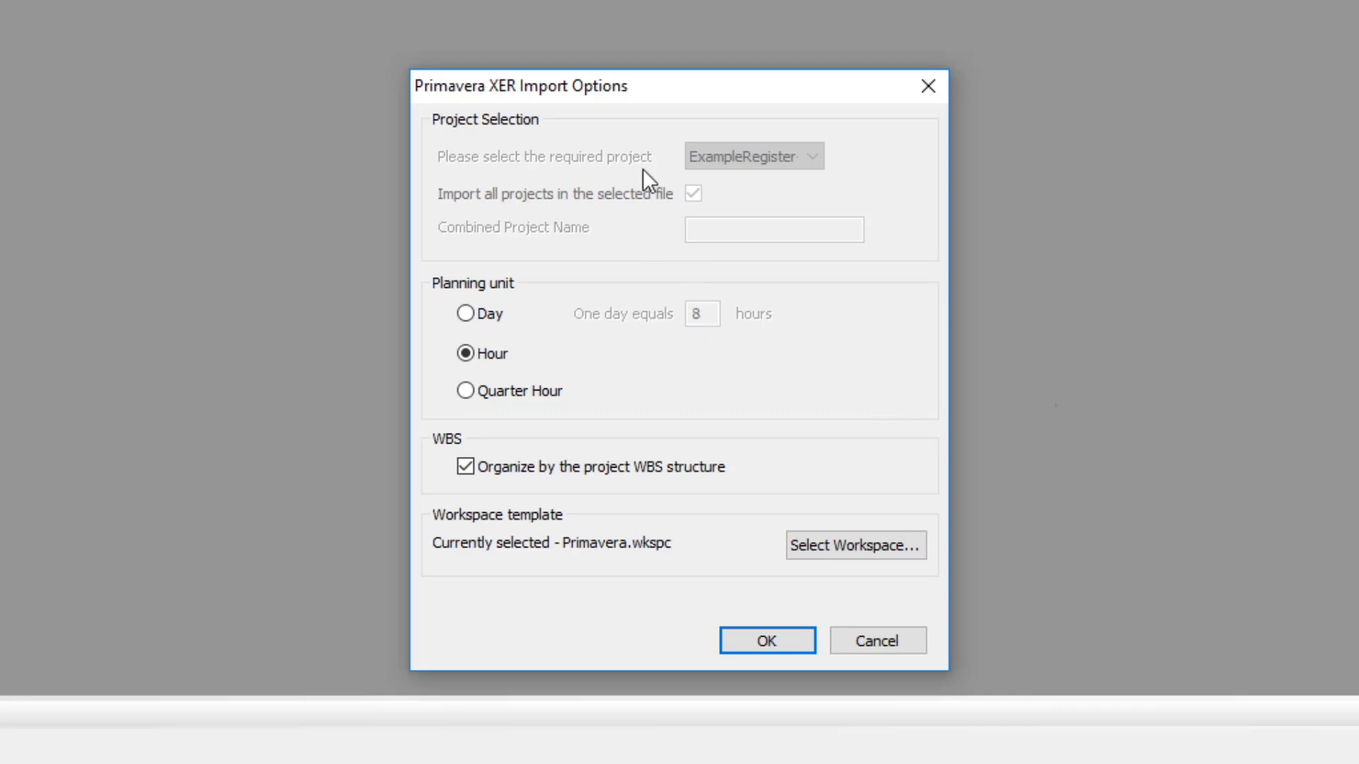
Set one day to equal 10 hours and keep Hour as the planning unit.
left_click(466, 313)
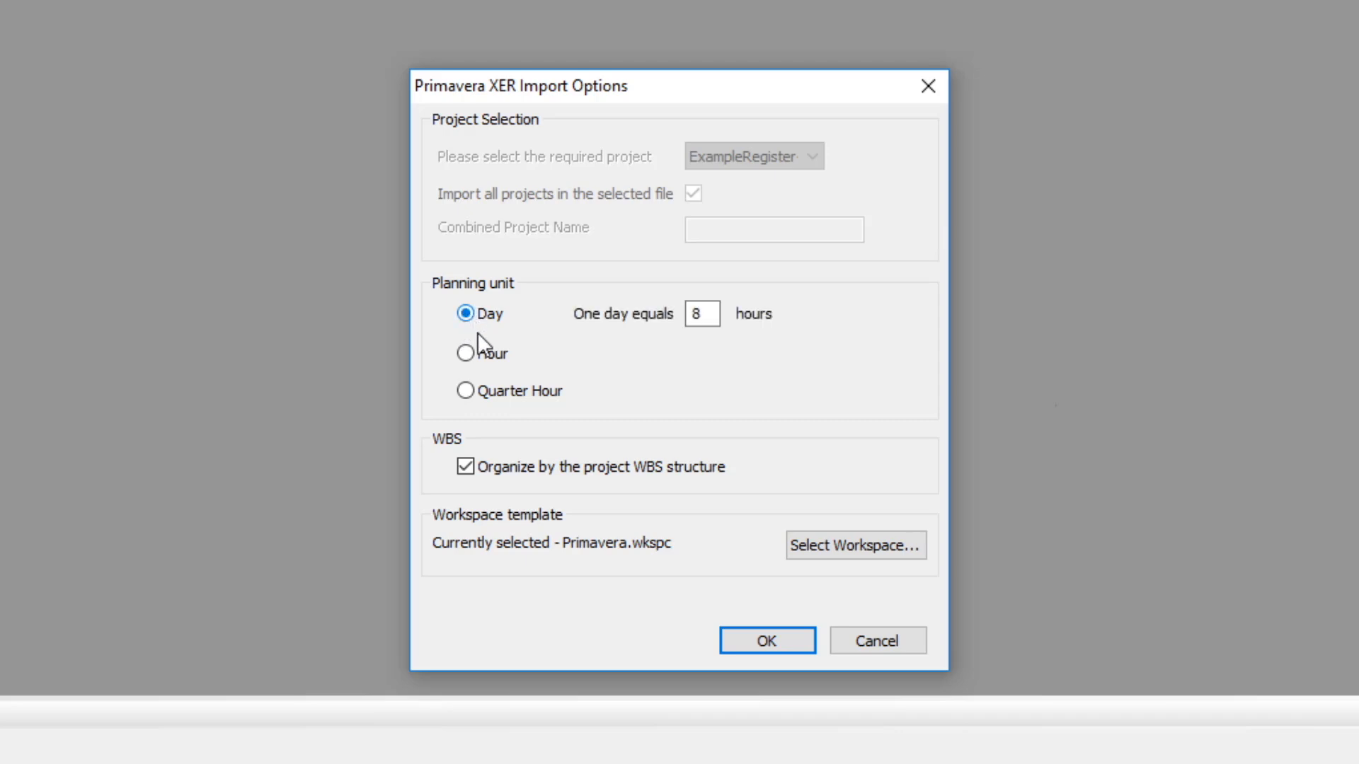
double_click(708, 312)
type("10")
left_click(465, 353)
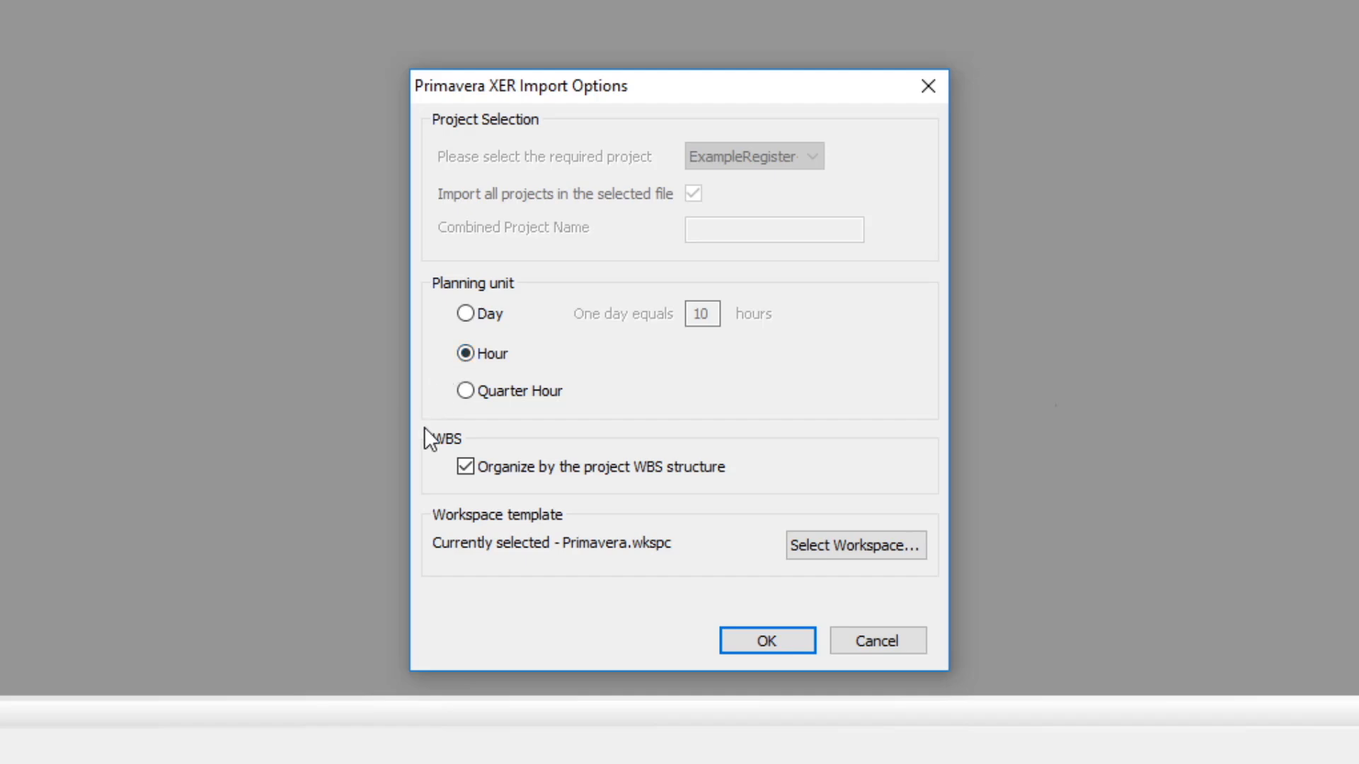
Browse the available workspace templates without changing them and confirm the XER import options.
left_click(466, 466)
left_click(842, 548)
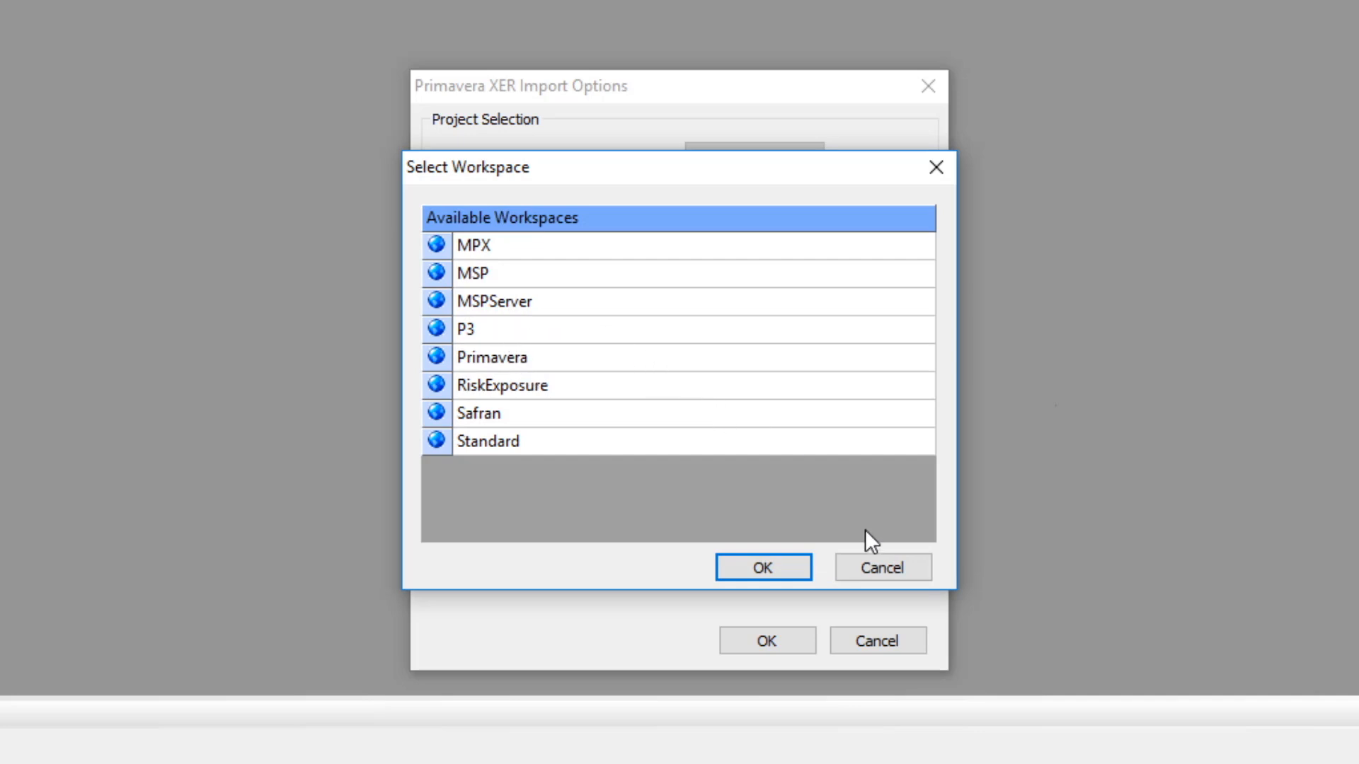
left_click(892, 563)
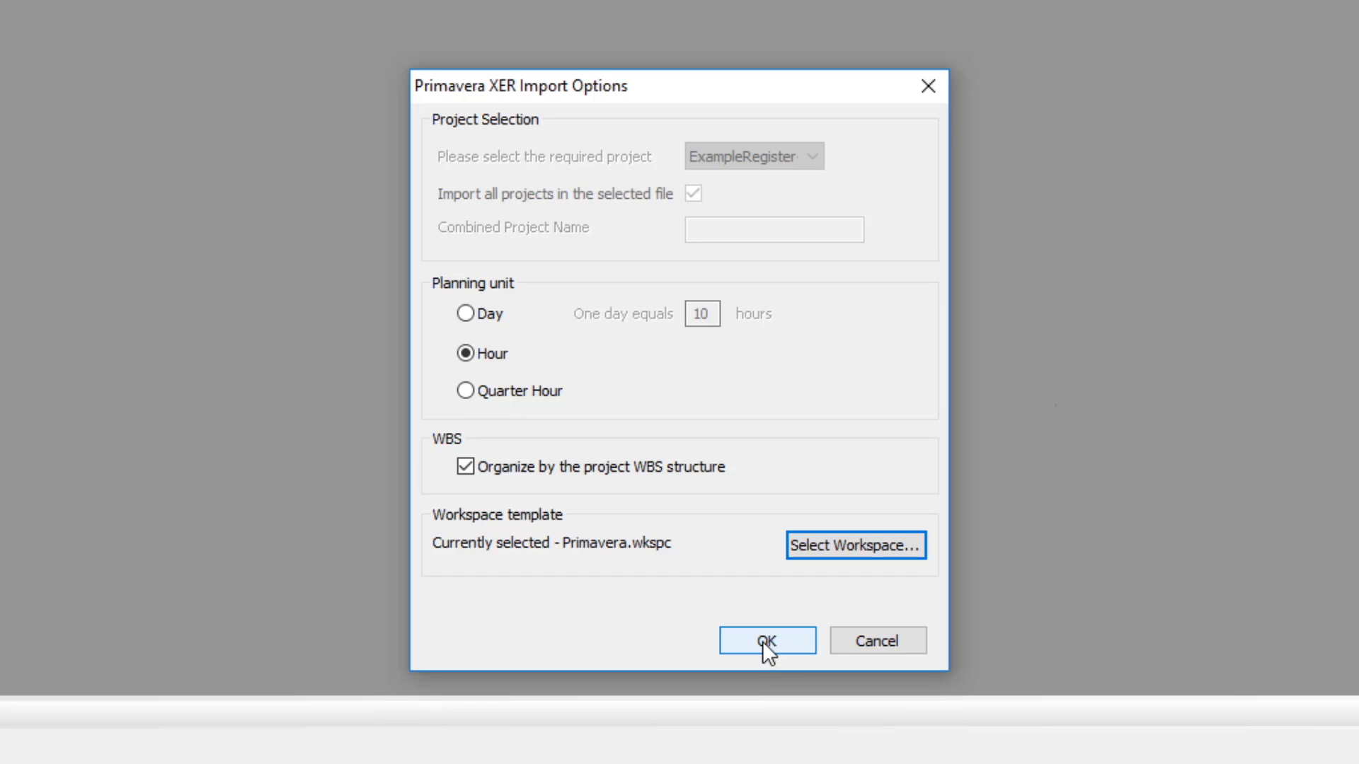
left_click(764, 639)
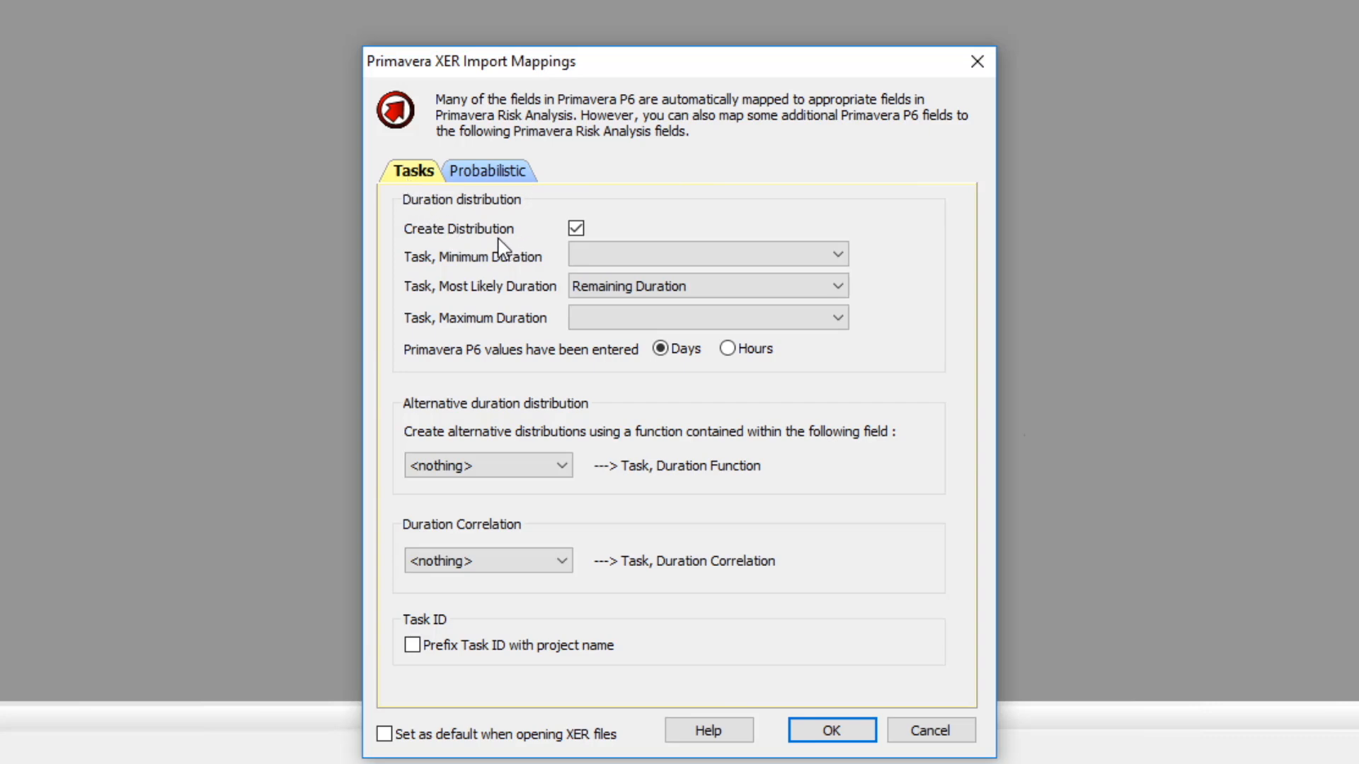
Turn off duration distribution creation, make the mappings default for XER files, and confirm the import mappings.
left_click(576, 228)
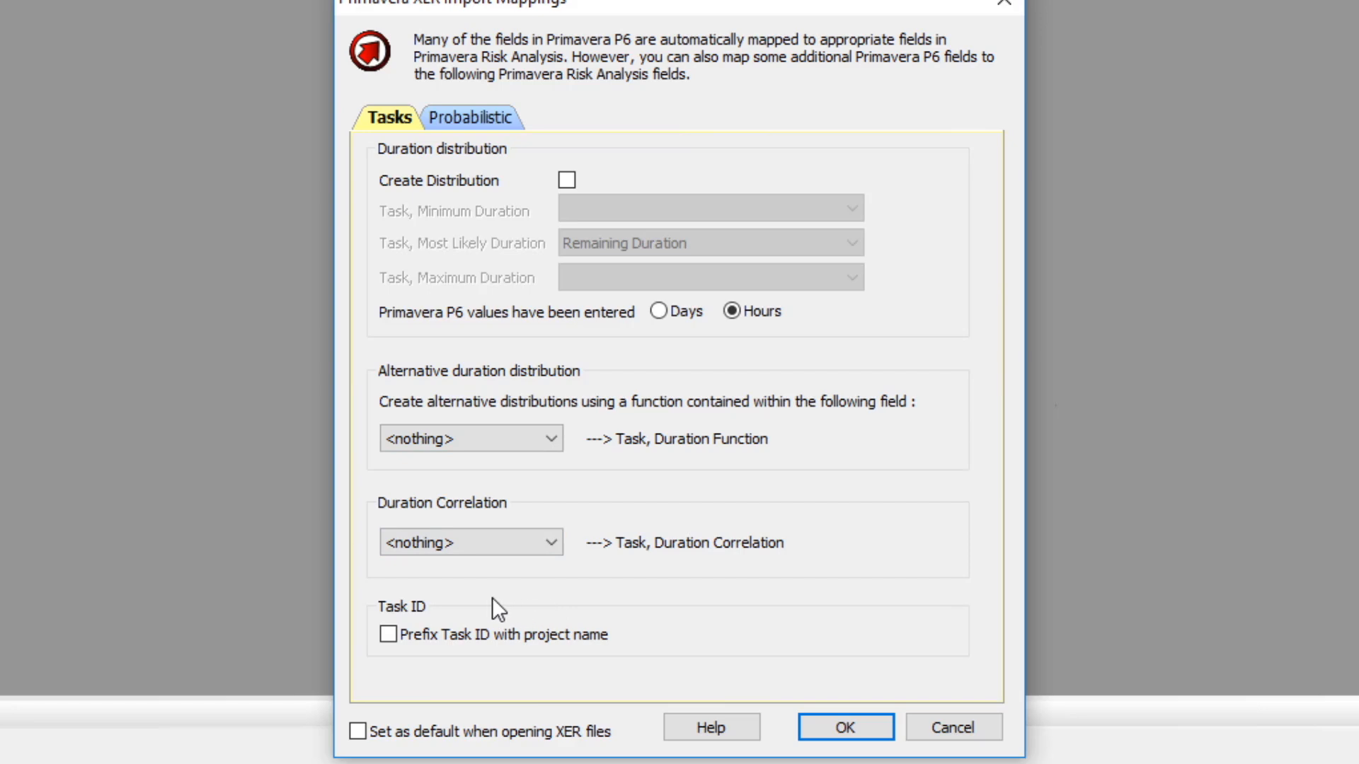
left_click(358, 732)
left_click(473, 116)
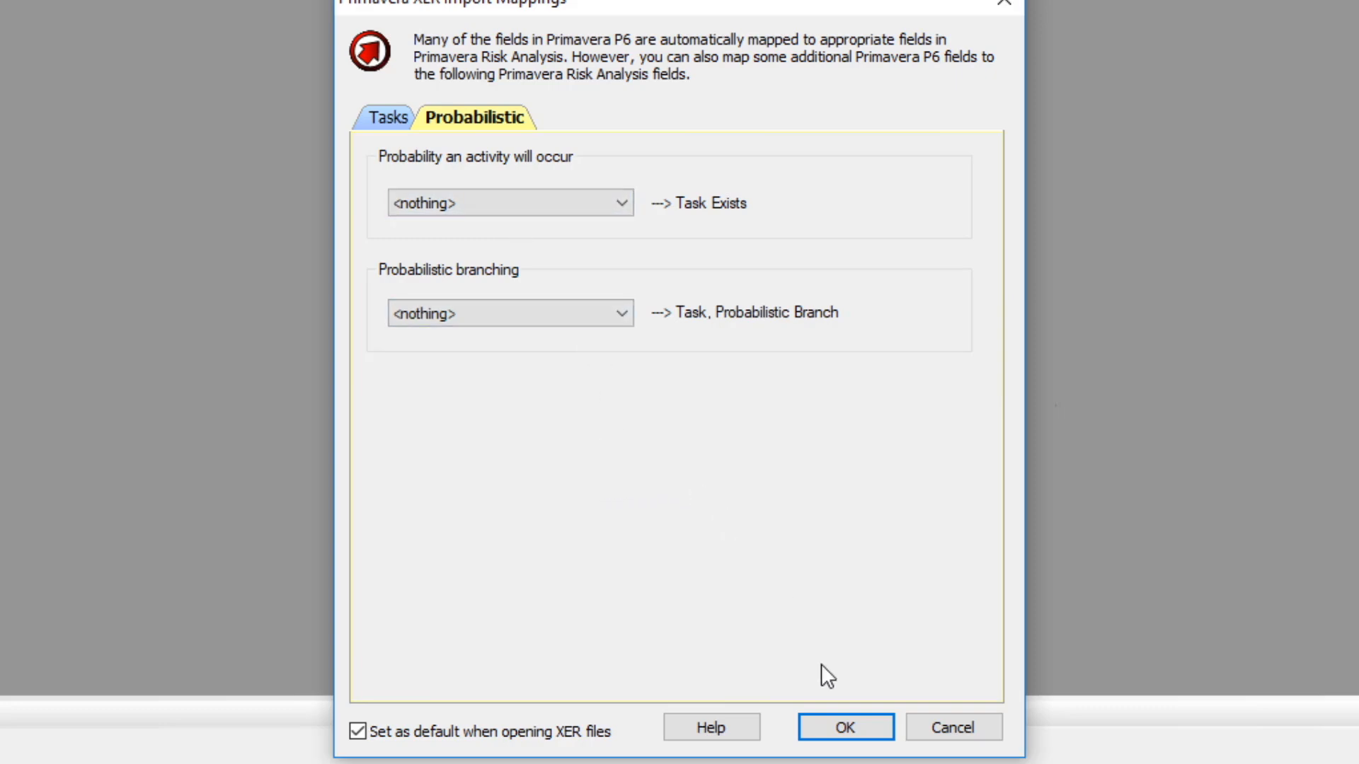
left_click(846, 727)
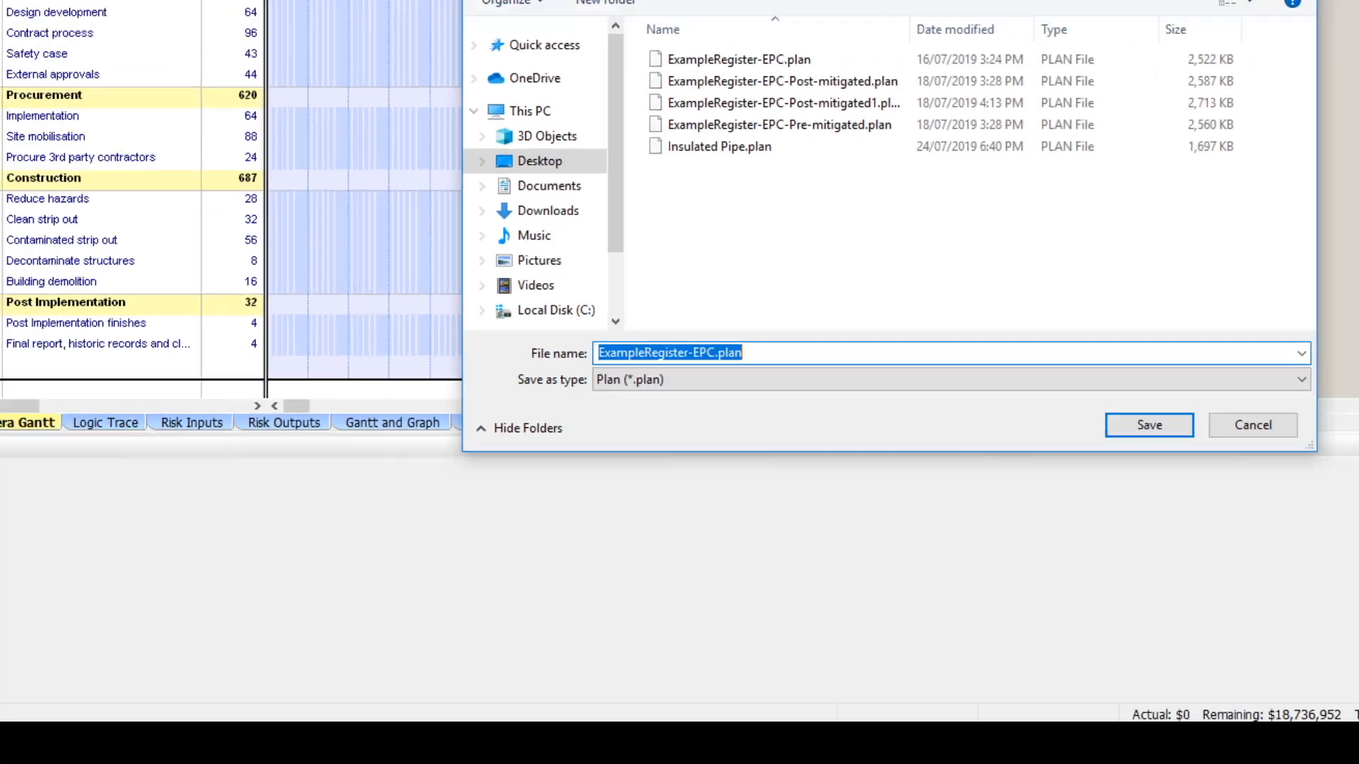
Save the plan as ExampleRegister-EPC.plan in the Primavera Risk Assets folder.
left_click(691, 99)
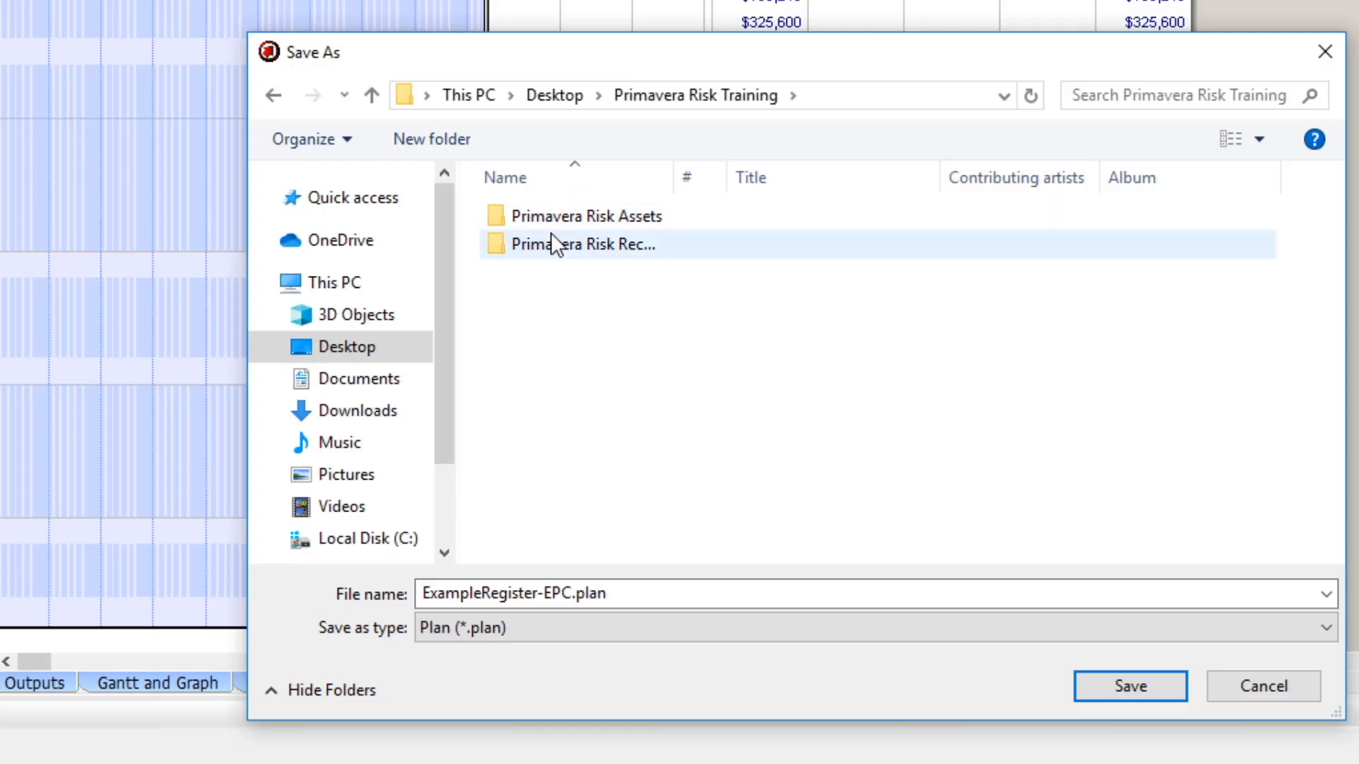
double_click(542, 218)
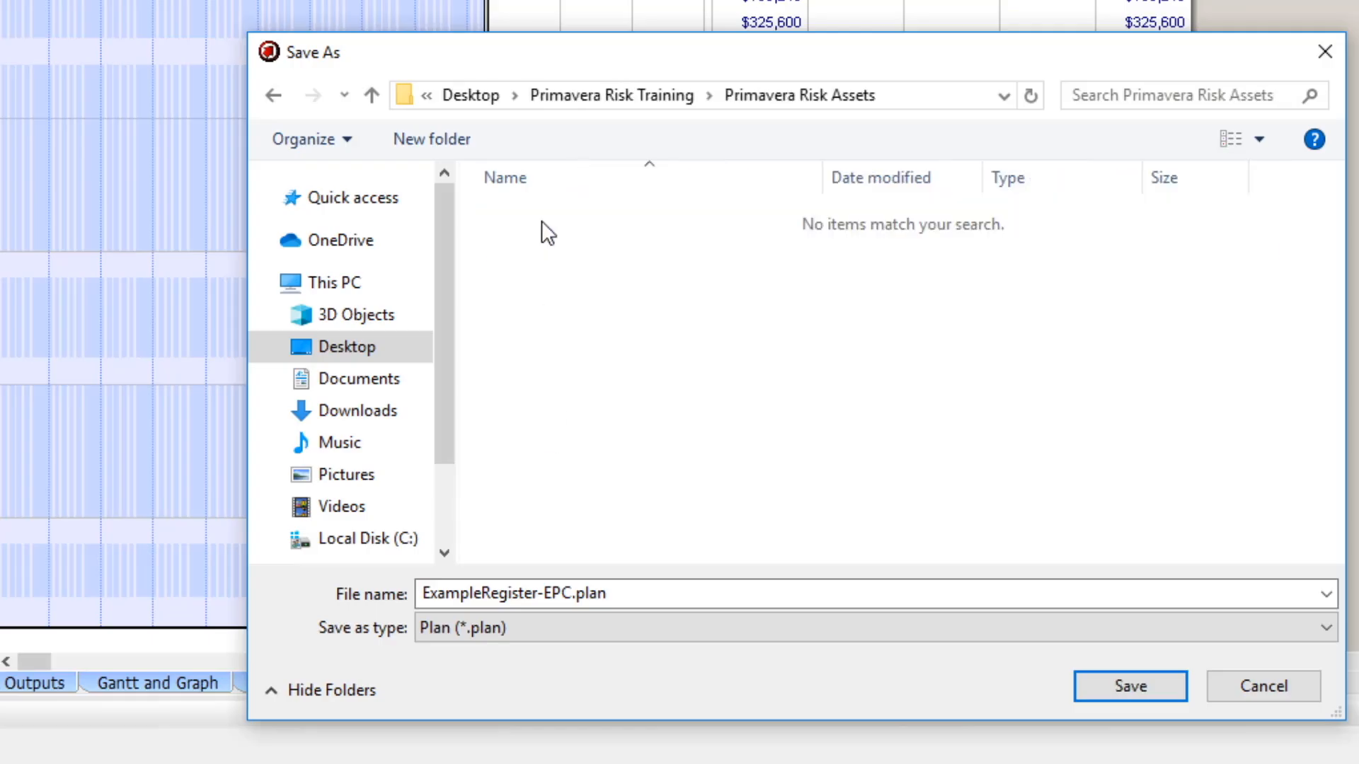
left_click(1132, 687)
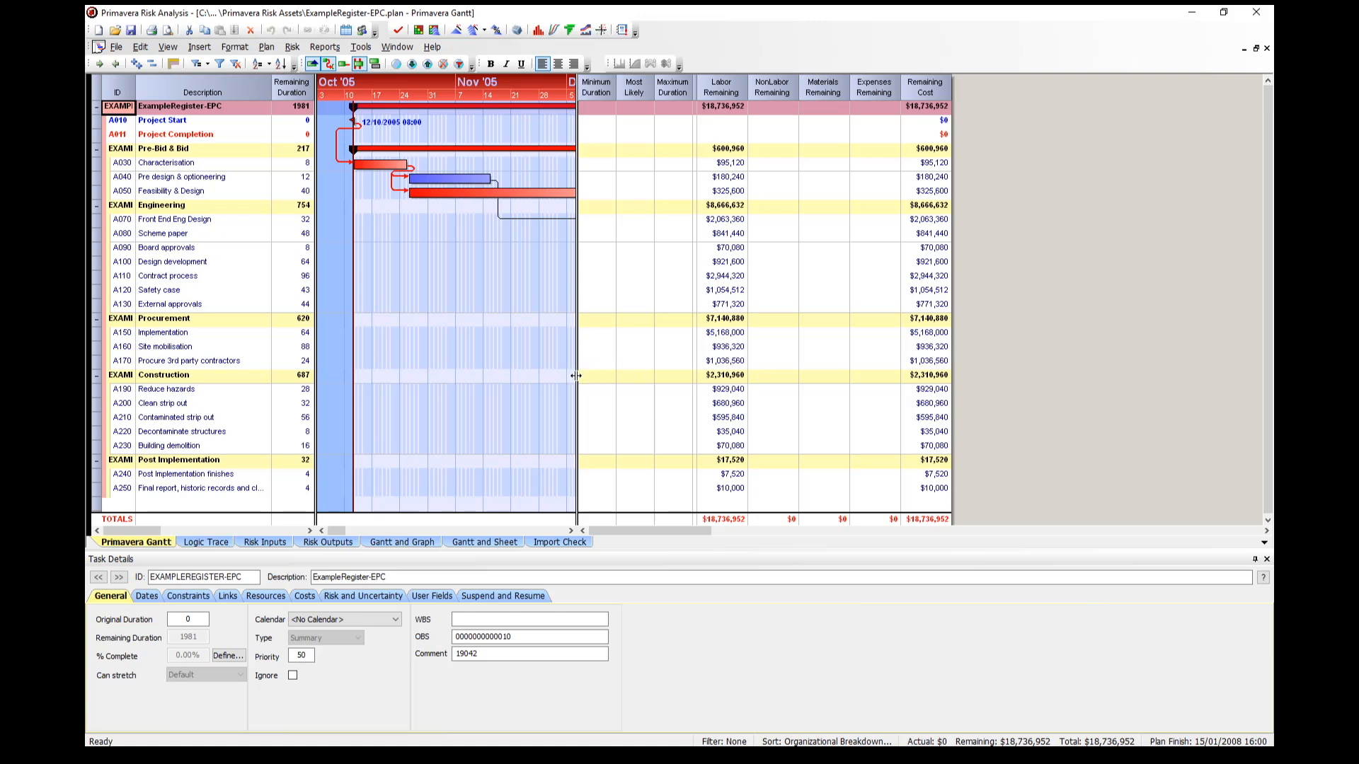
left_click_drag(577, 377, 763, 421)
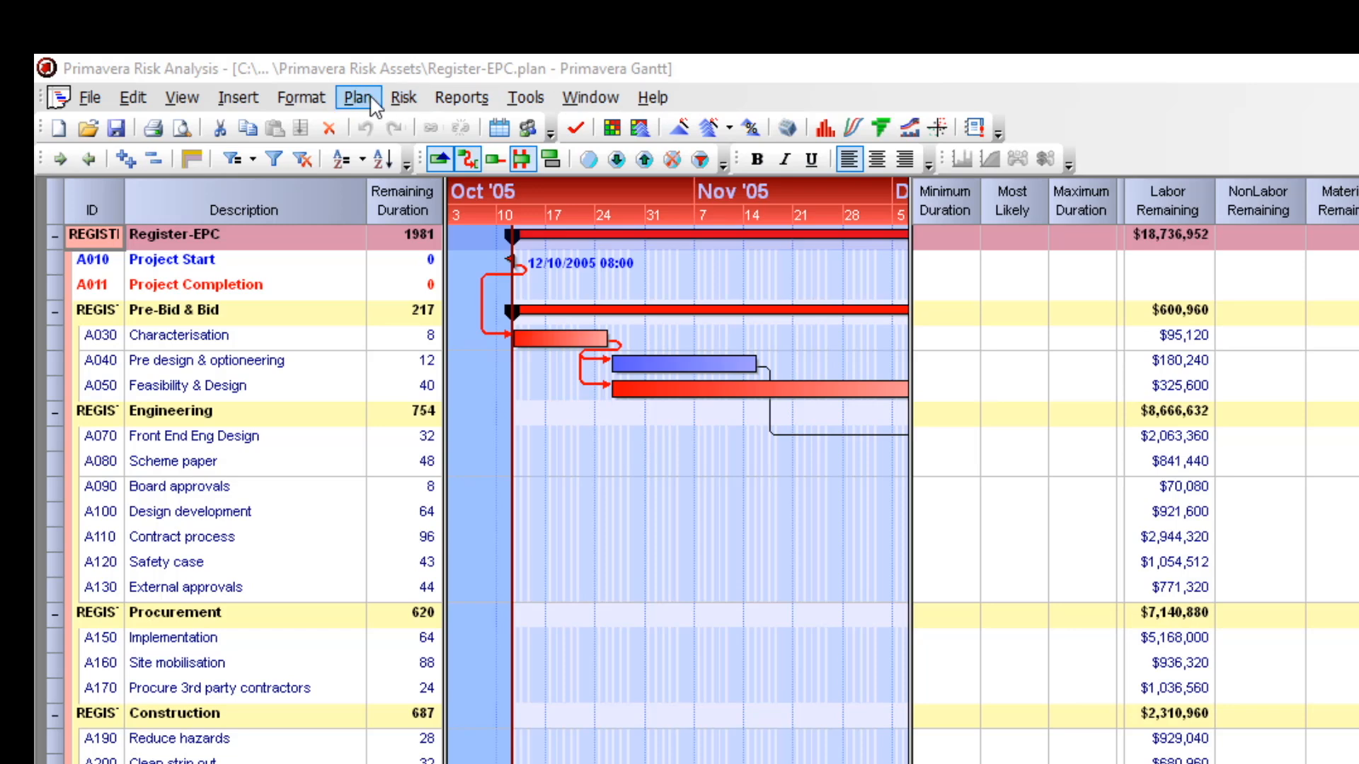
left_click(393, 102)
left_click(393, 104)
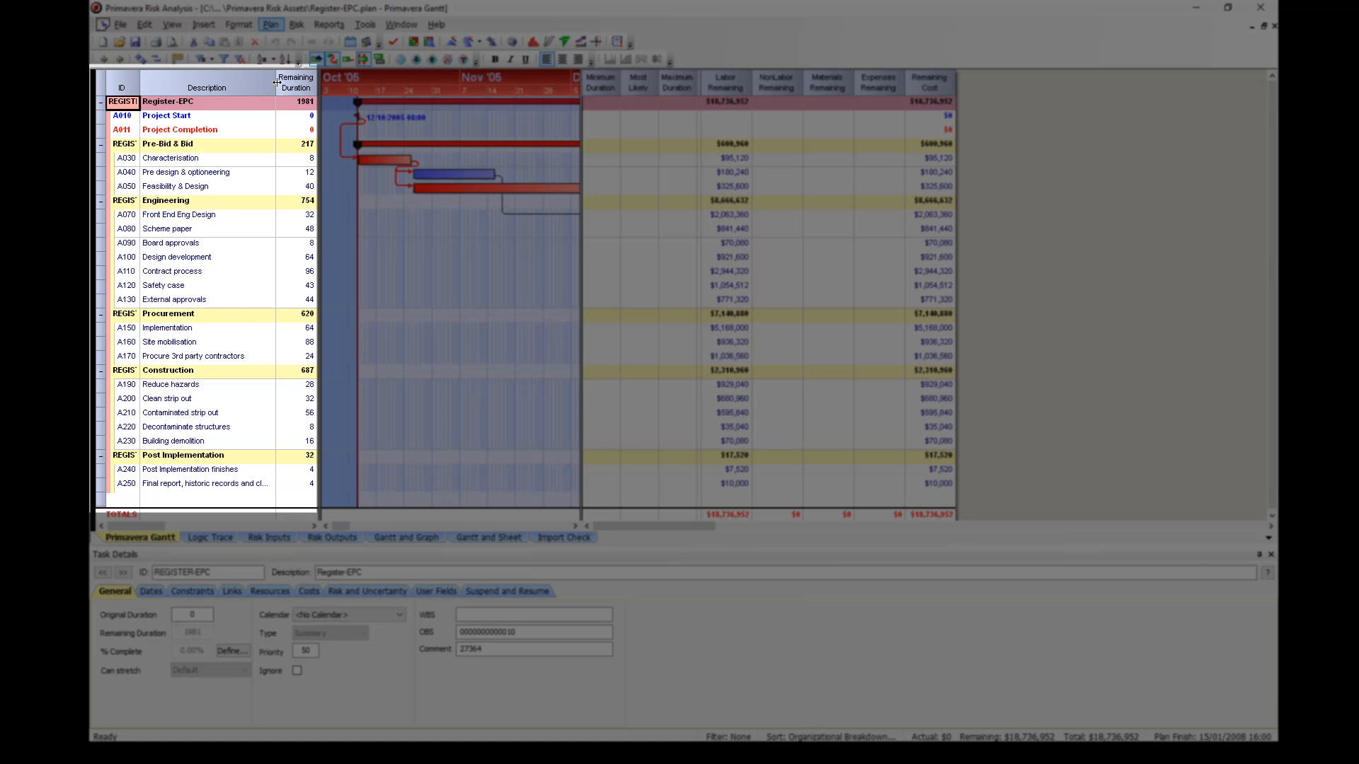
Widen the Gantt chart pane and compress the timescale to show the whole schedule.
mouse_move(275, 84)
left_mouse_down()
mouse_move(254, 89)
mouse_move(275, 91)
left_mouse_up()
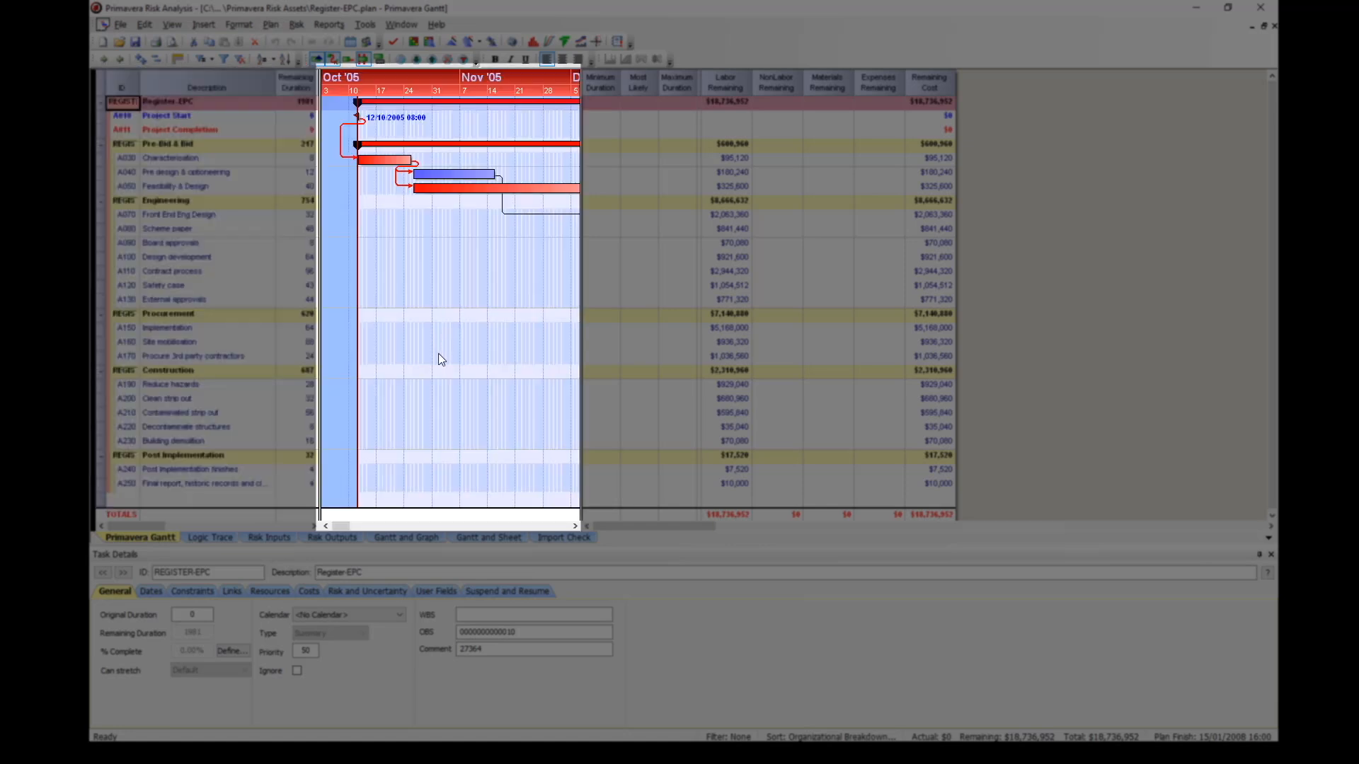
left_click(581, 312)
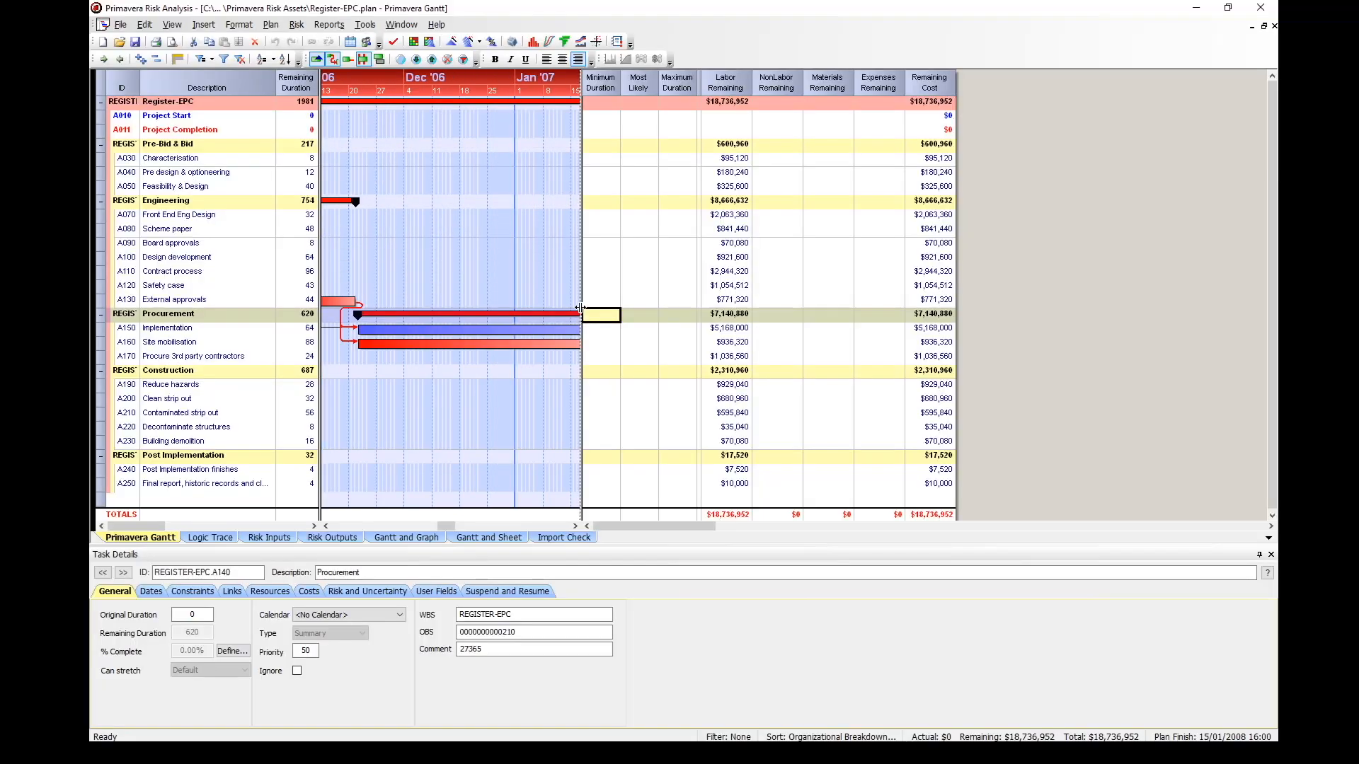
left_click_drag(581, 309, 888, 319)
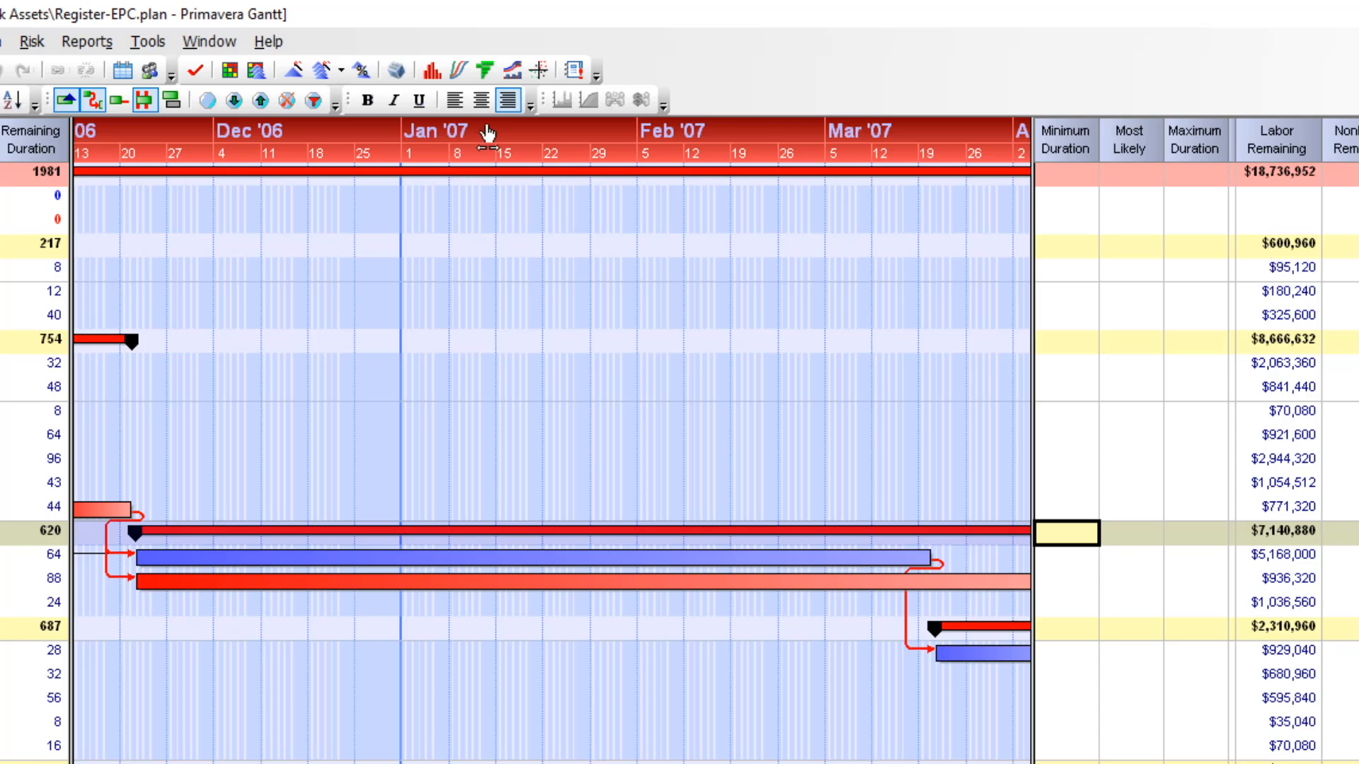
left_click_drag(461, 133, 473, 167)
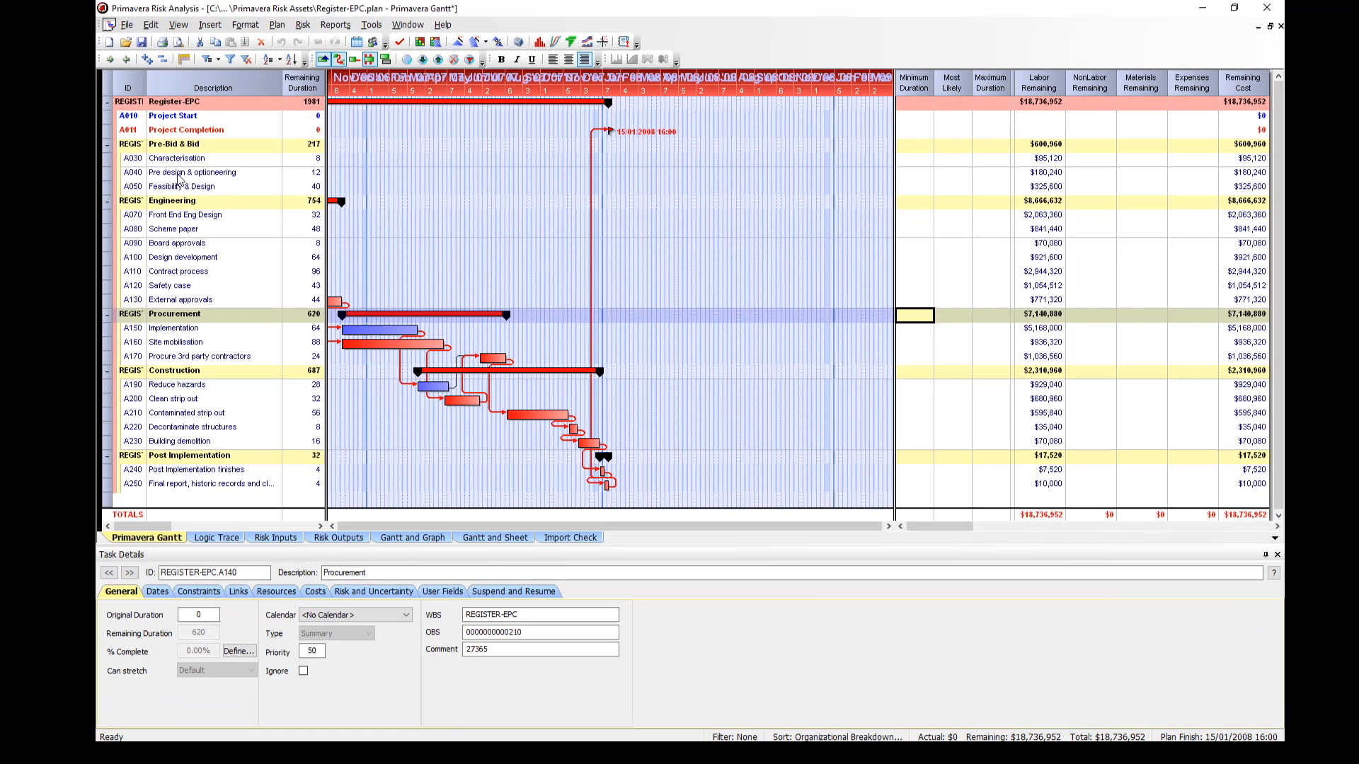
Select the Pre design & optioneering task and adjust the NonLabor Remaining column width.
left_click(181, 175)
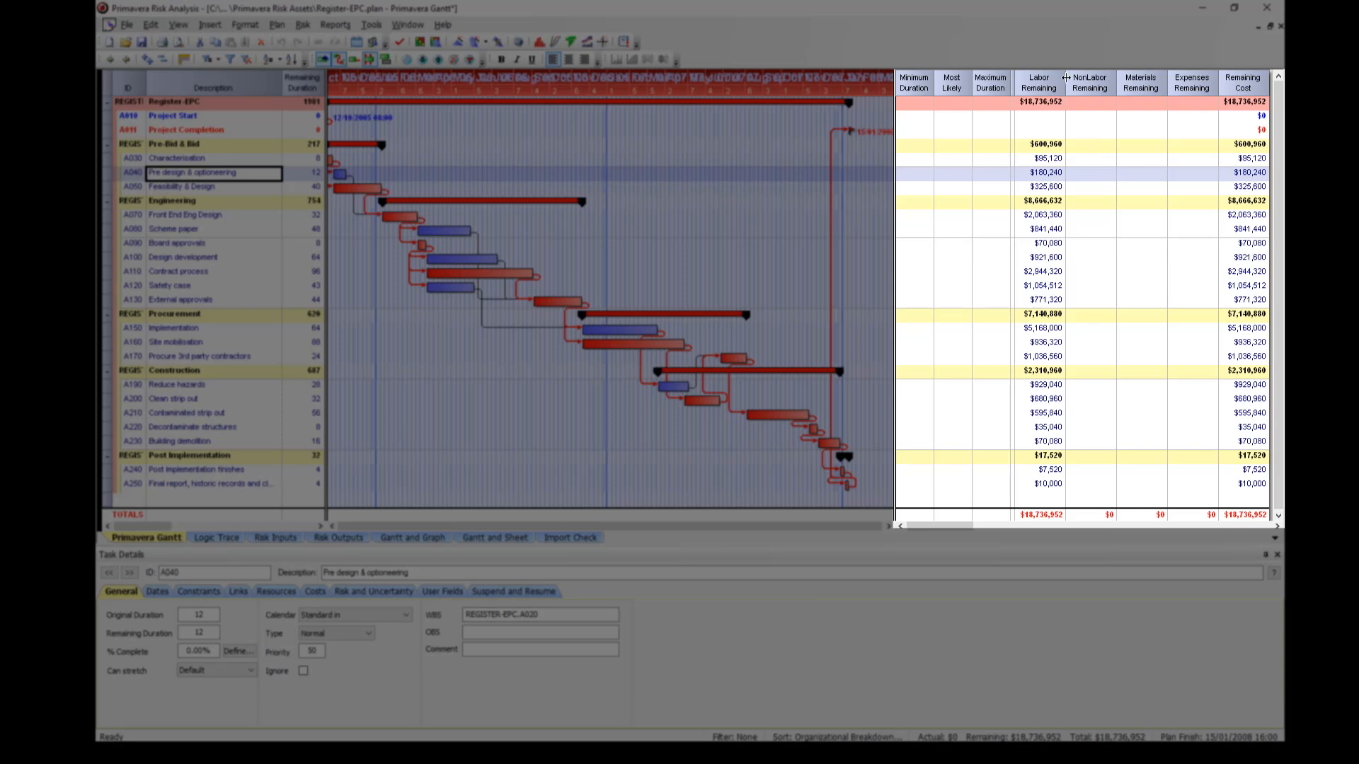
mouse_move(1066, 77)
left_mouse_down()
mouse_move(1094, 83)
mouse_move(1075, 88)
left_mouse_up()
left_click_drag(1070, 88, 1069, 88)
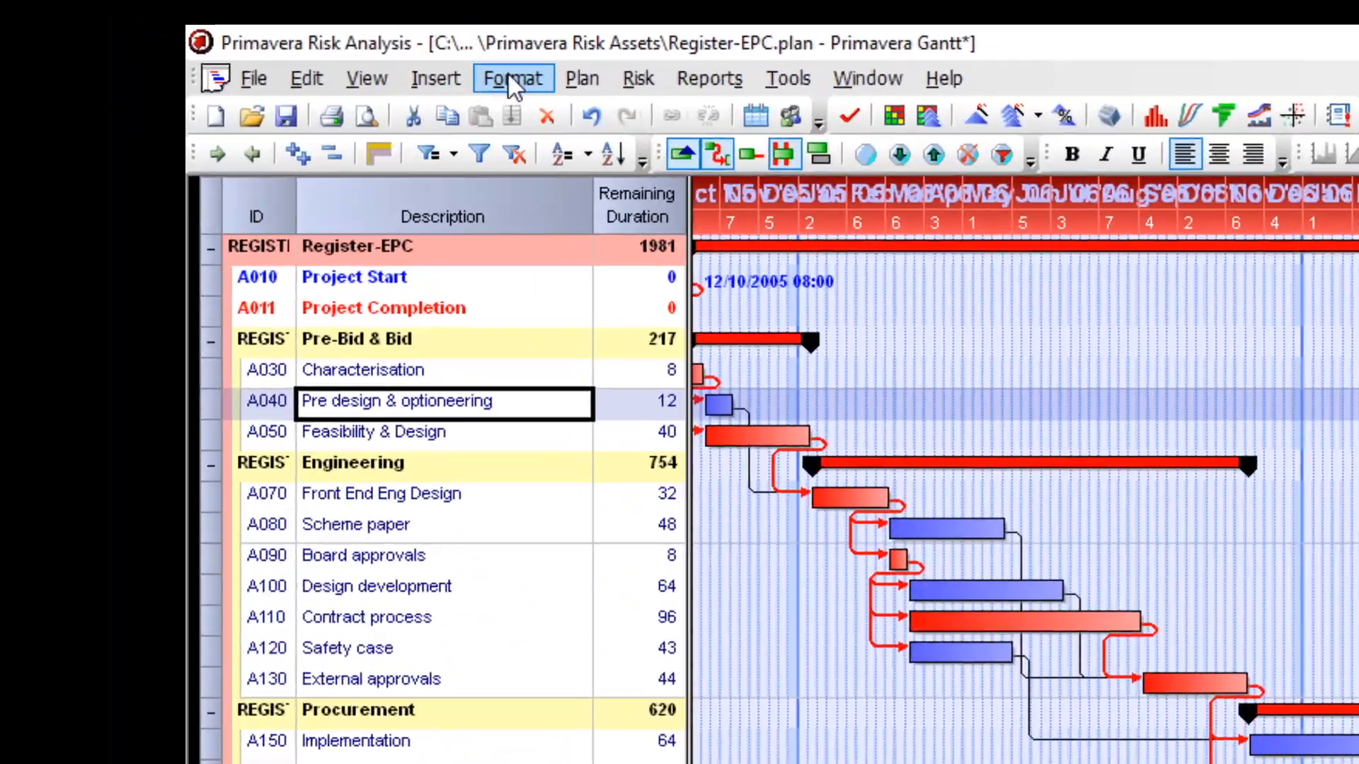
Open the column settings and remove the Calc (NonLabor Remaining) column from the right columns.
left_click(235, 35)
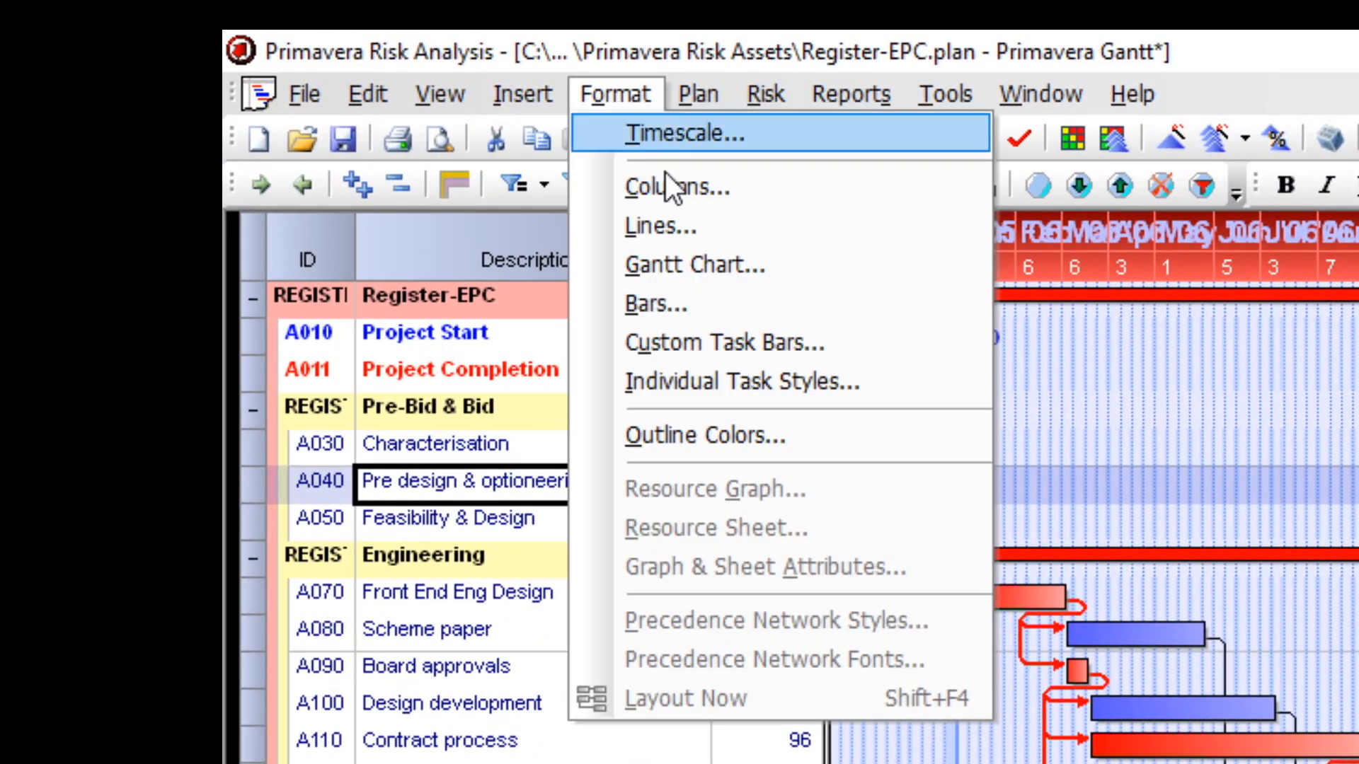
left_click(682, 188)
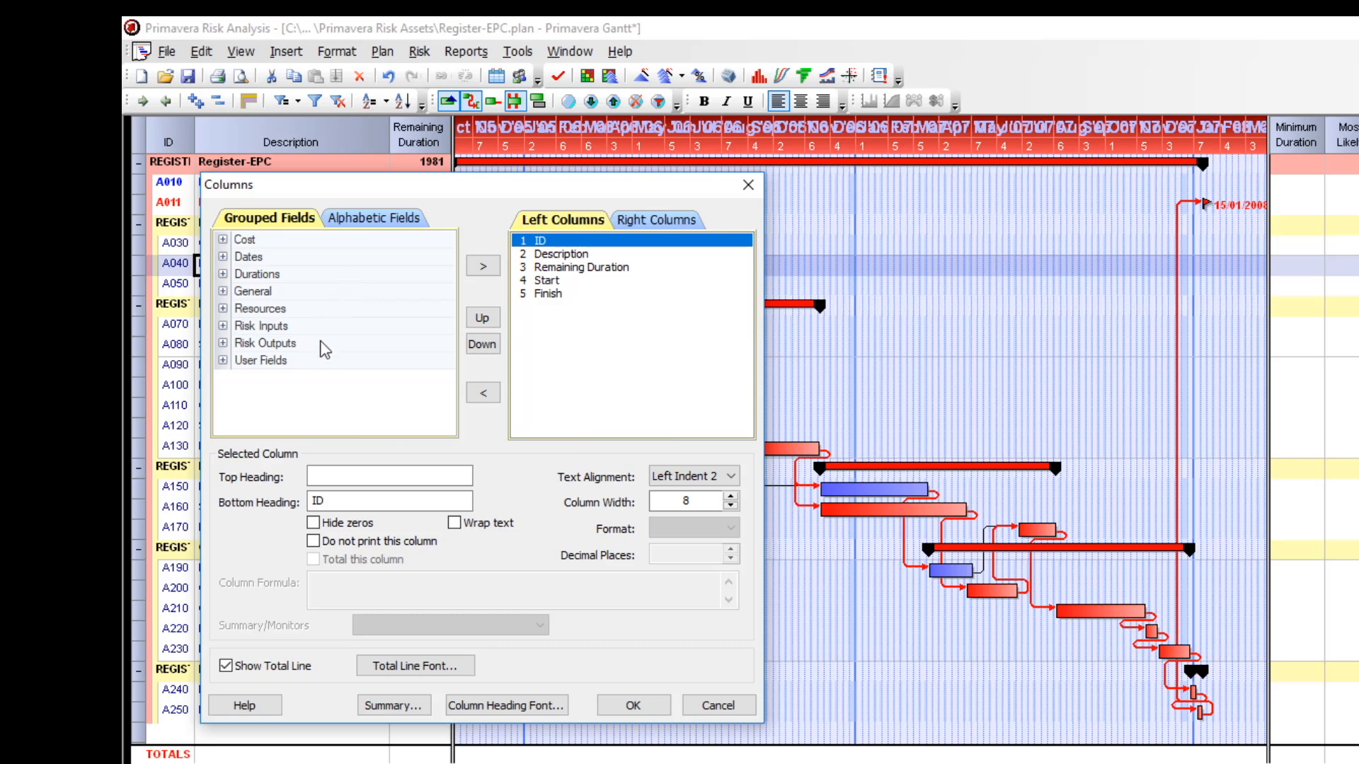
left_click(359, 218)
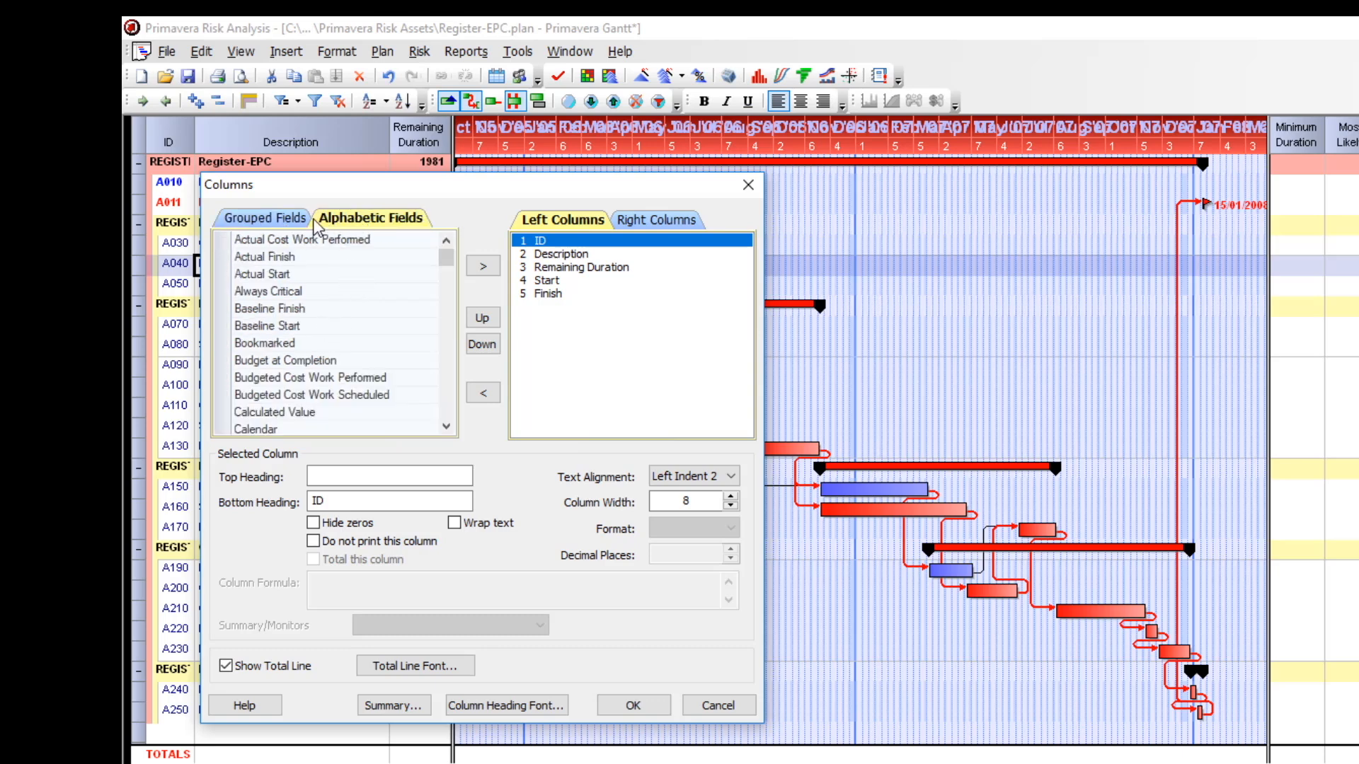
left_click(249, 217)
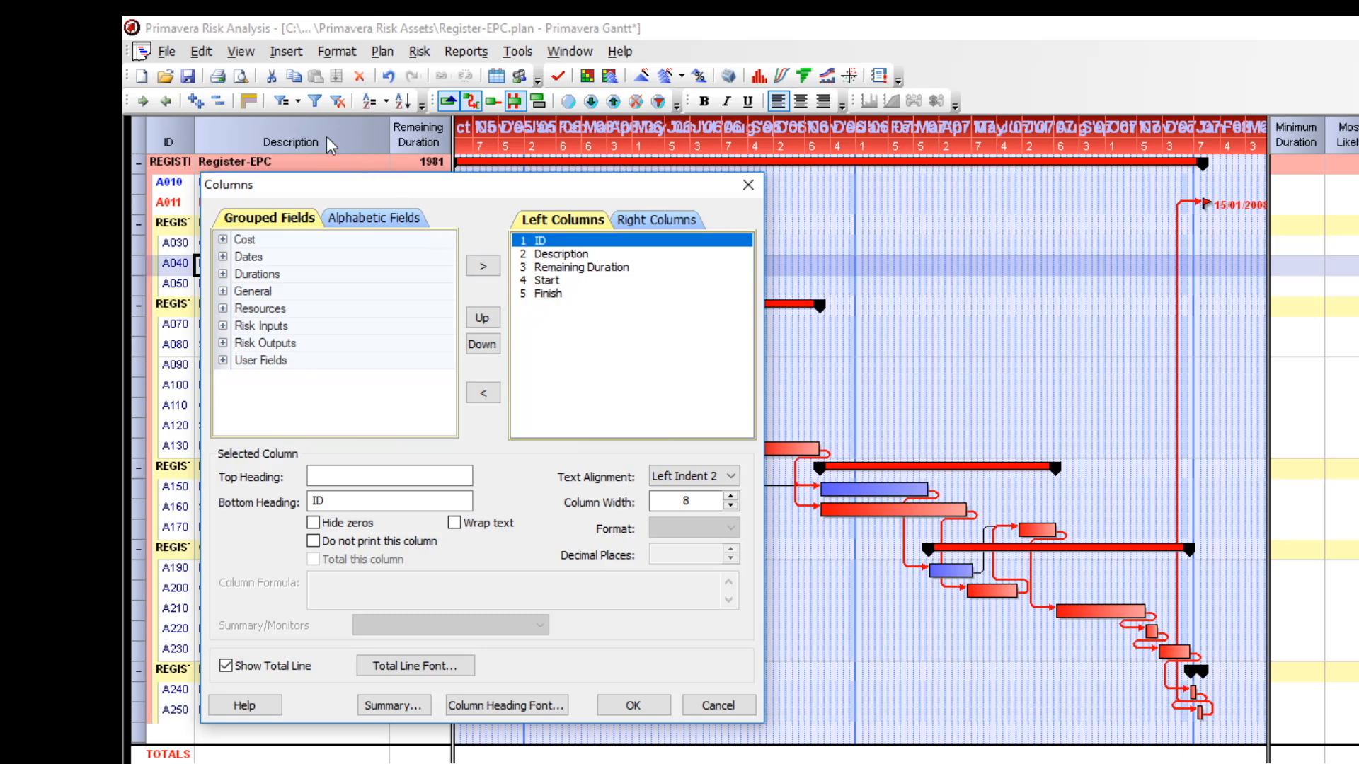
left_click(651, 220)
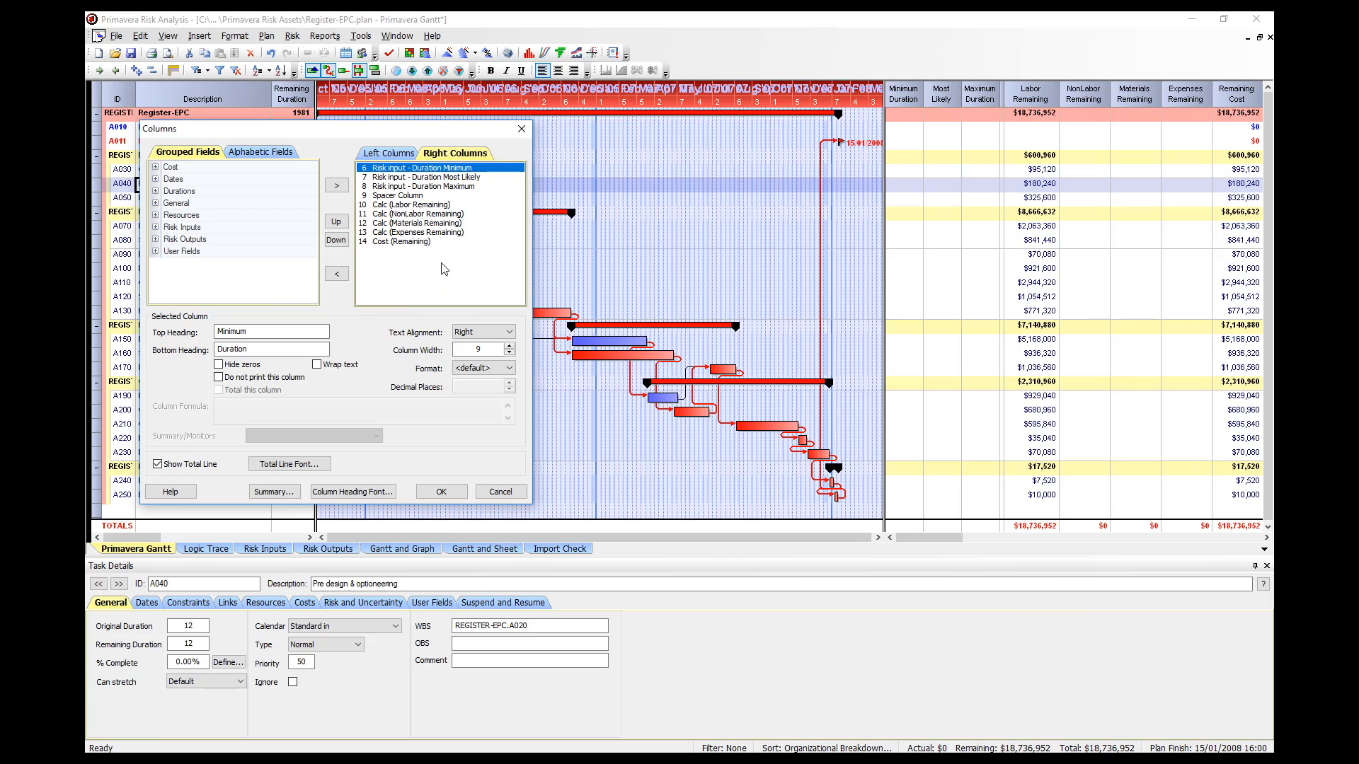
left_click(396, 215)
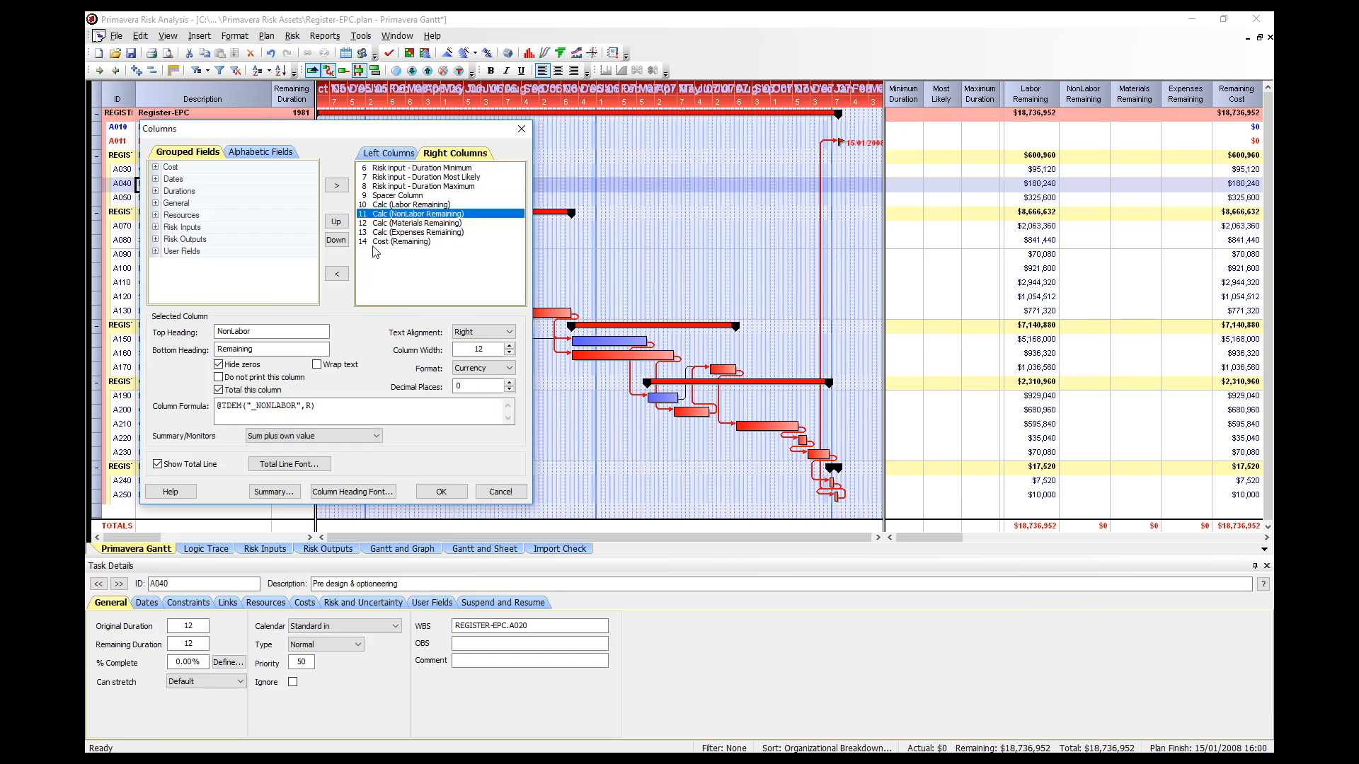
left_click(337, 276)
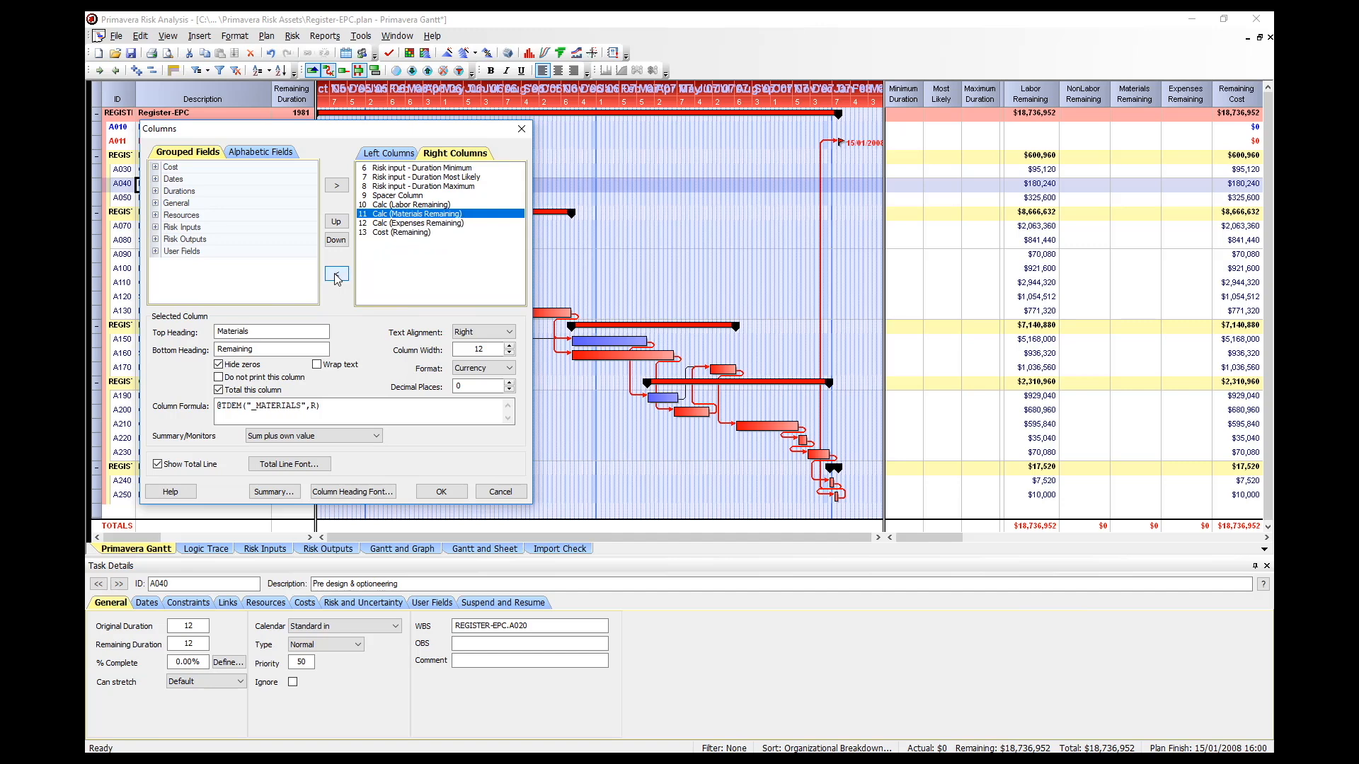
Remove the Materials Remaining, Expenses Remaining and Cost Remaining columns from the right columns and apply the column settings.
left_click(337, 275)
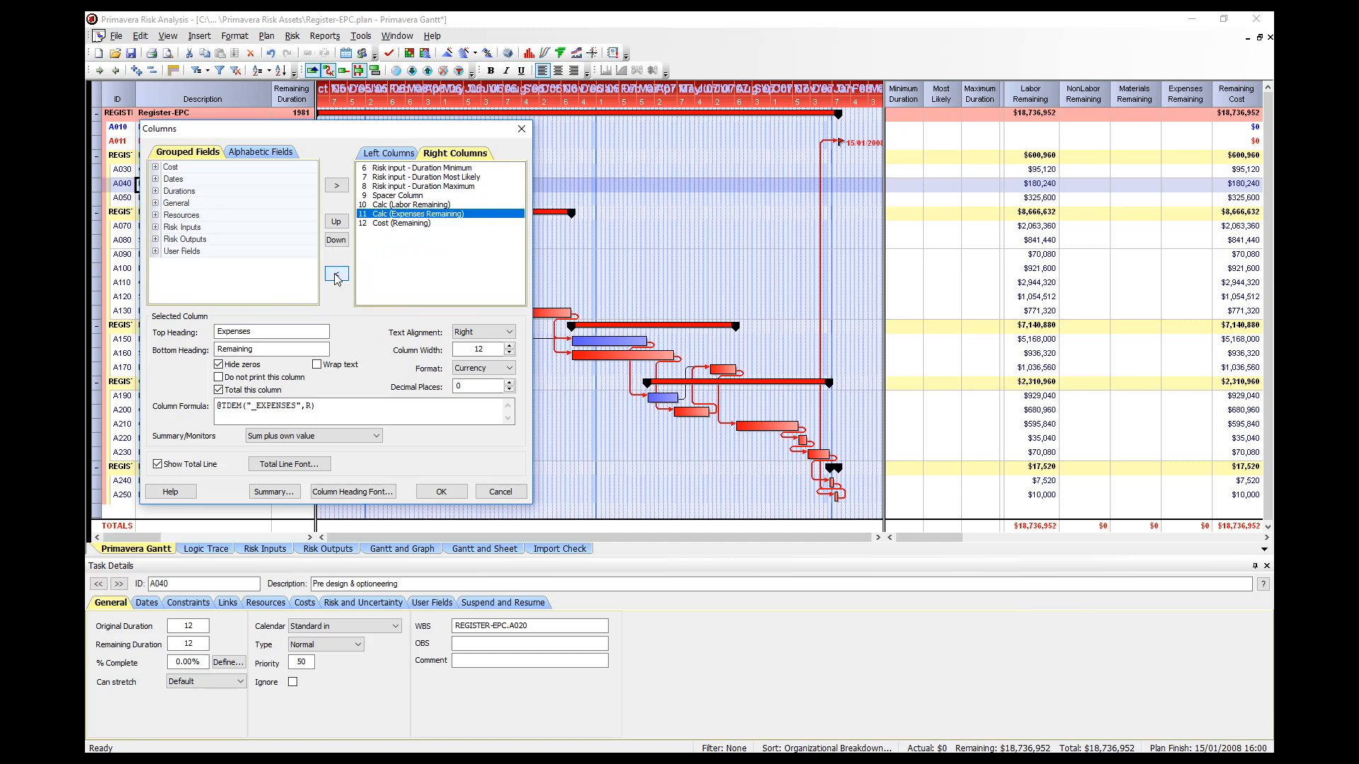
left_click(337, 275)
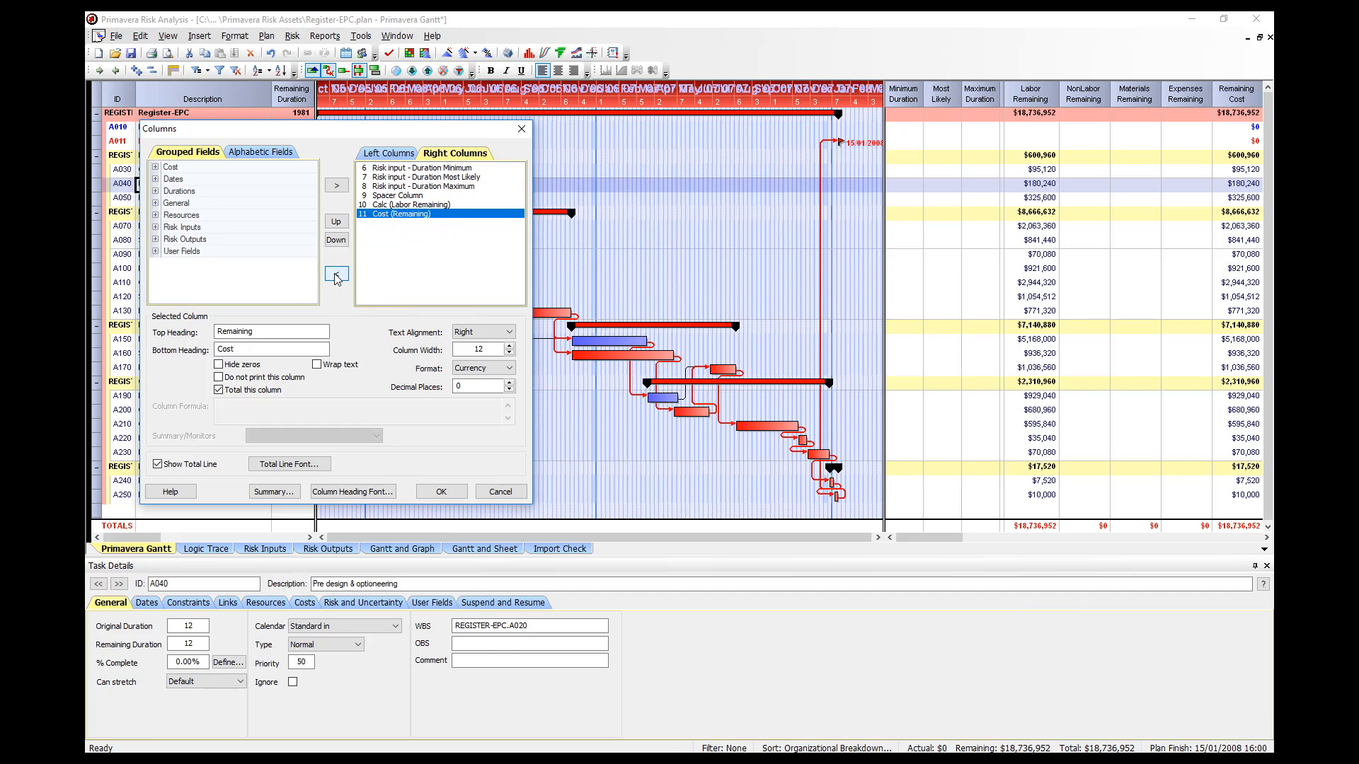
left_click(337, 276)
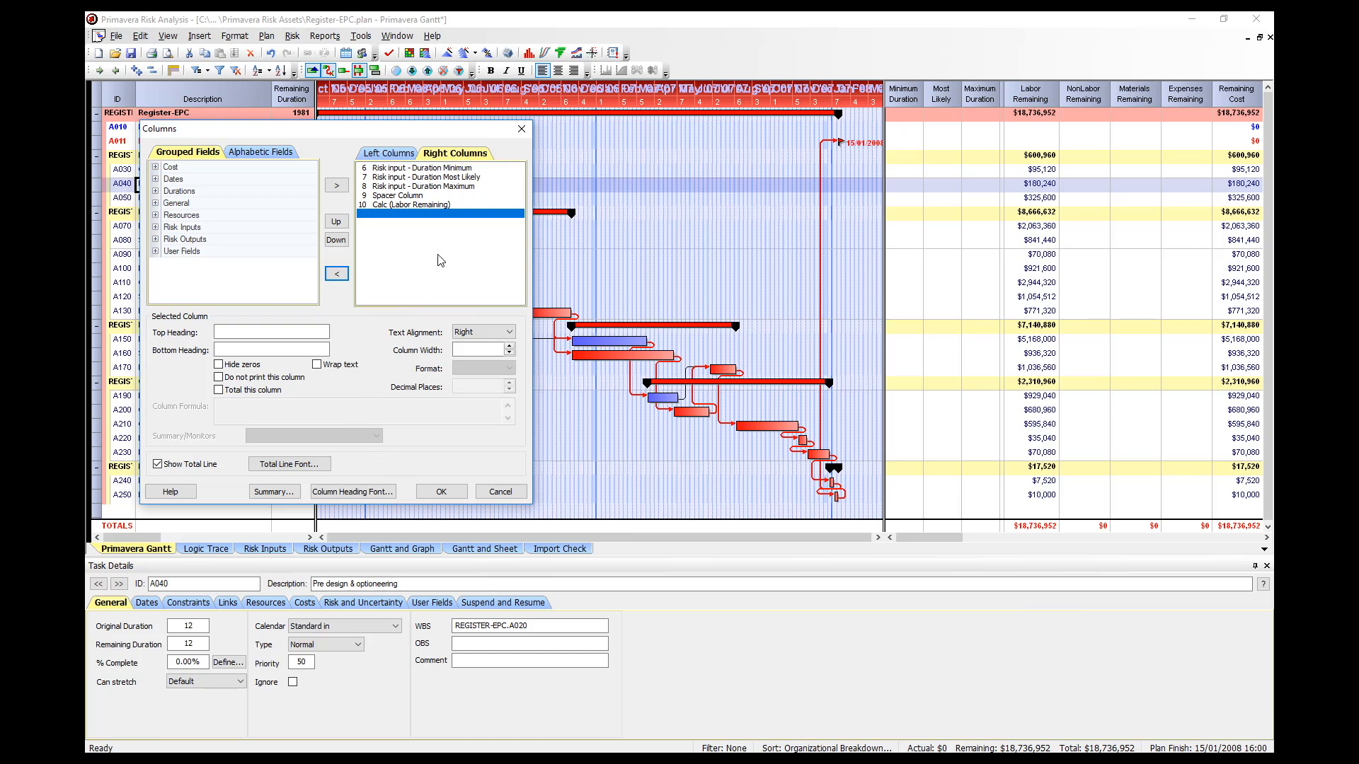
left_click(398, 206)
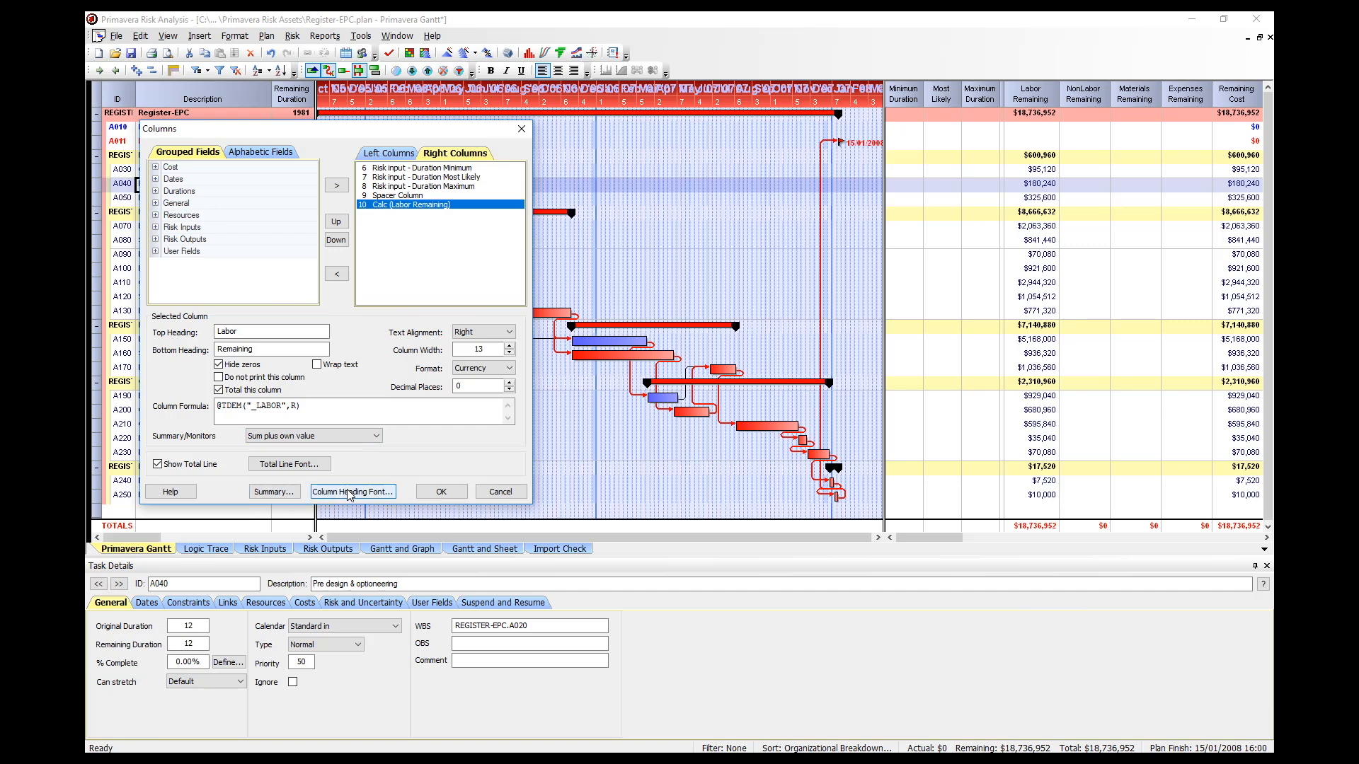
left_click(442, 492)
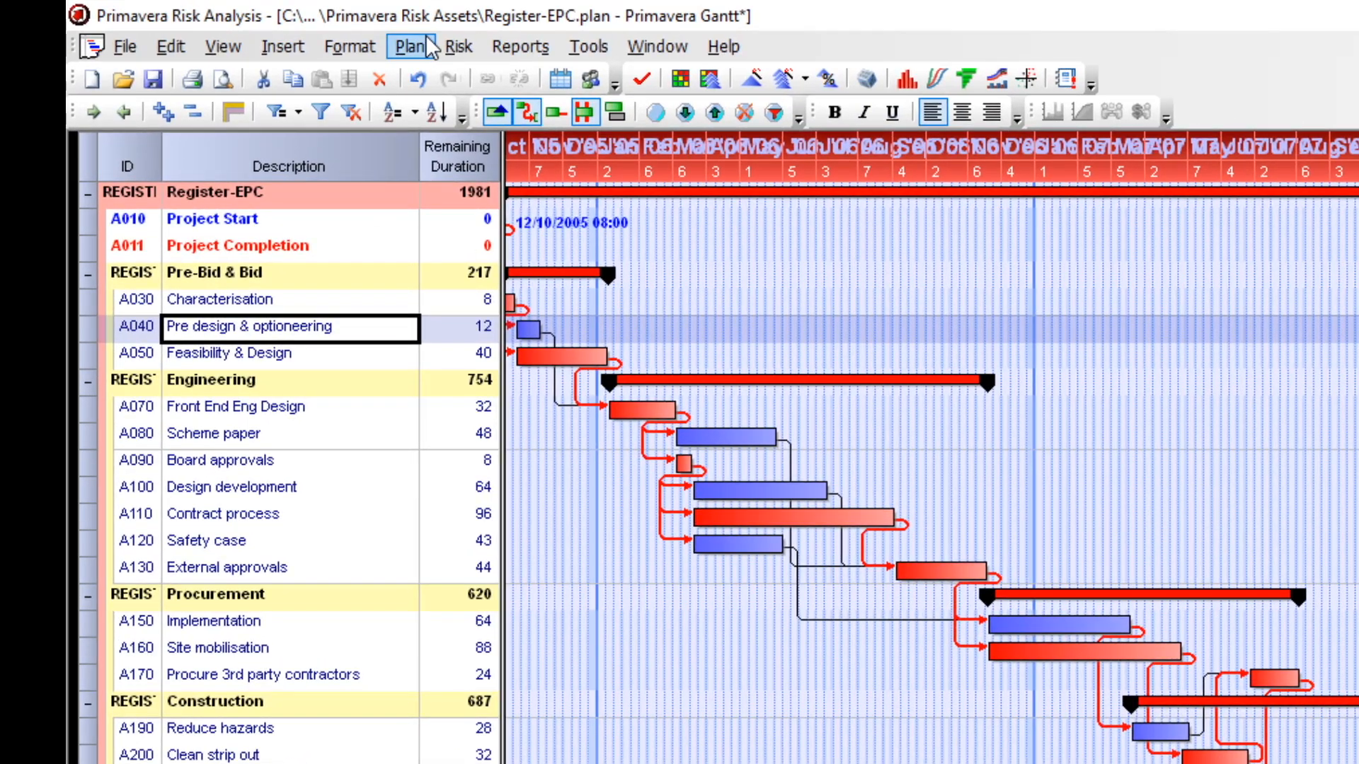
Set the plan's date options to show dates with no time.
left_click(427, 39)
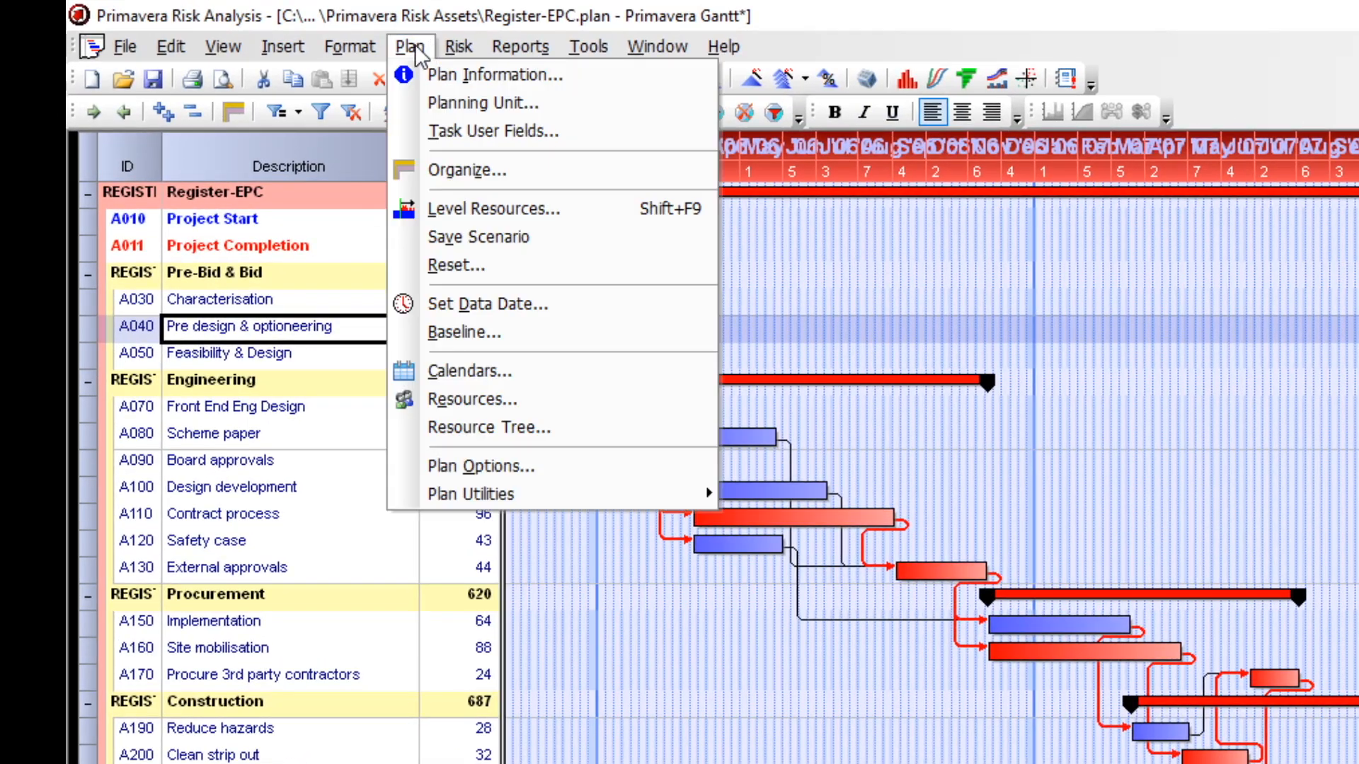
left_click(499, 467)
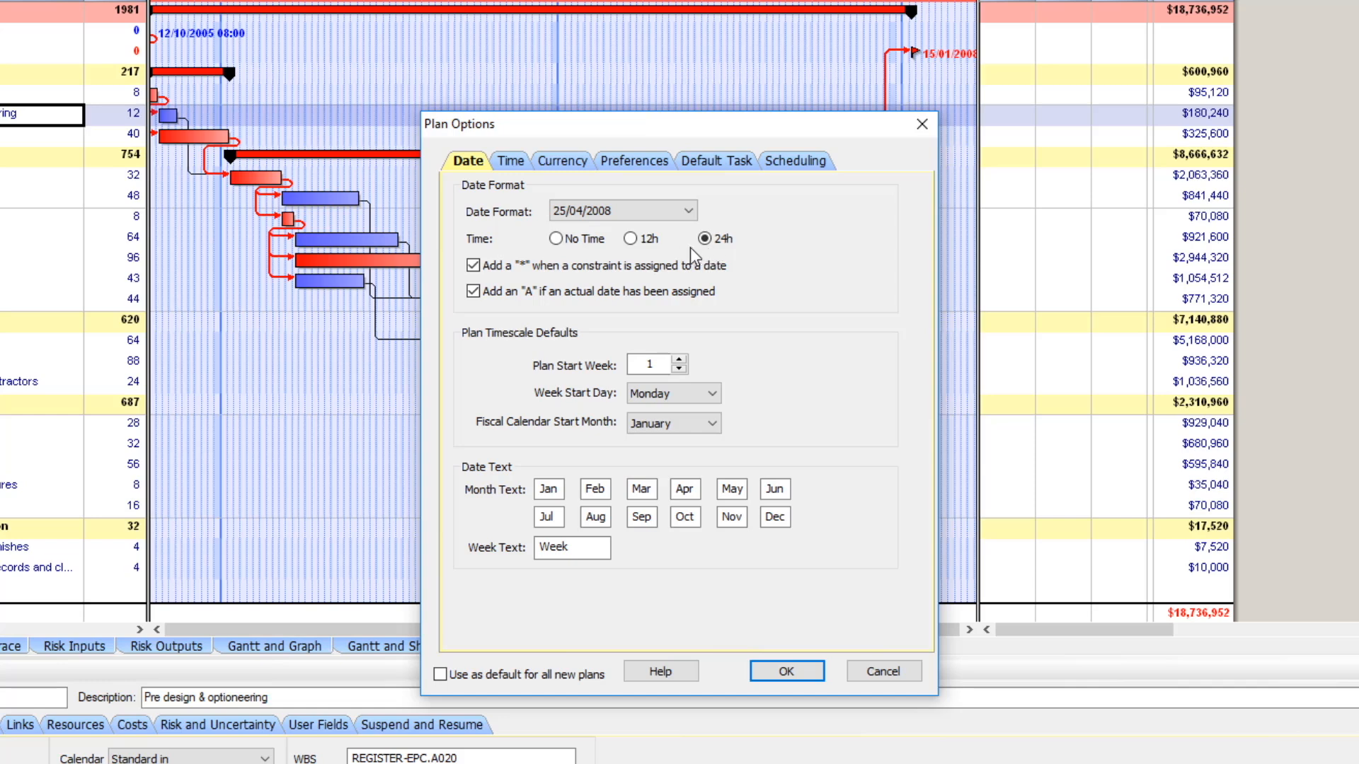
left_click(553, 240)
left_click(797, 673)
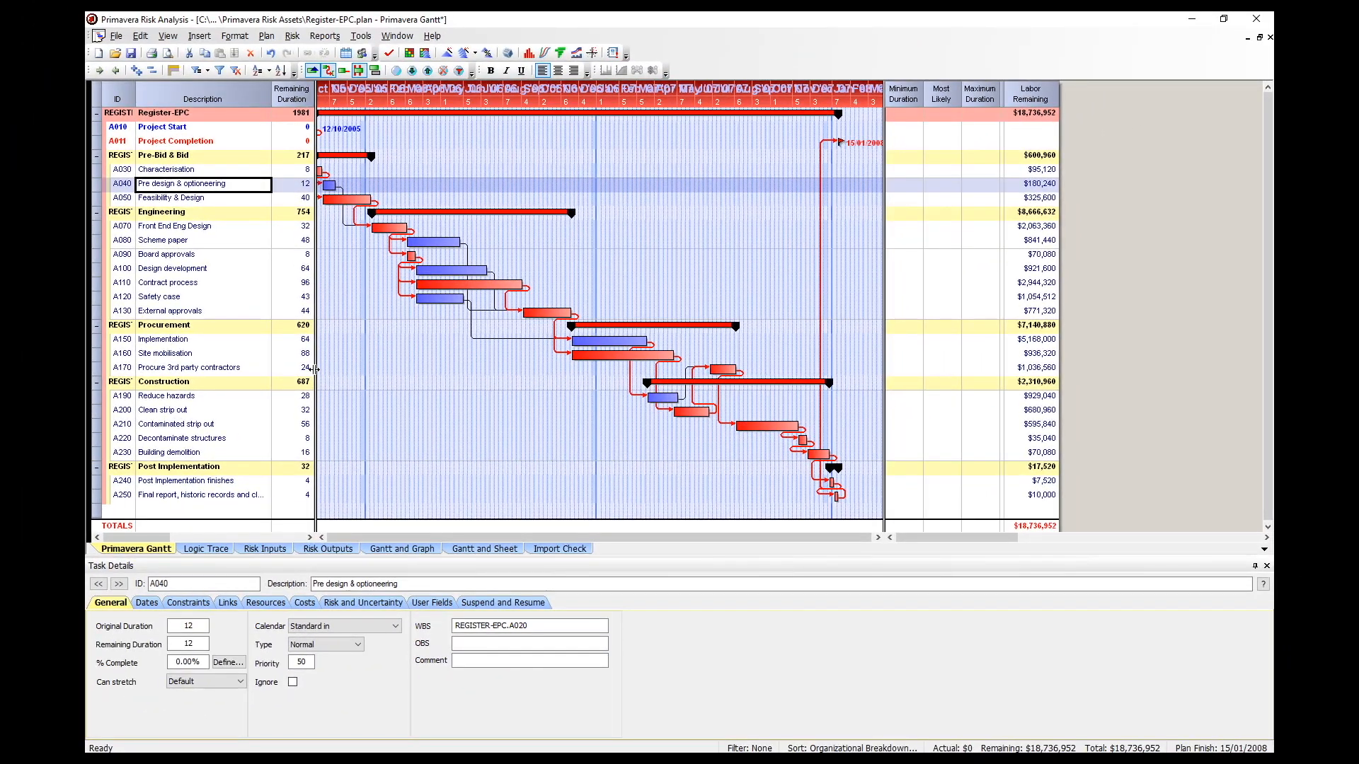
Widen the task sheet to reveal the Start and Finish columns and save the plan.
left_click_drag(314, 373, 420, 419)
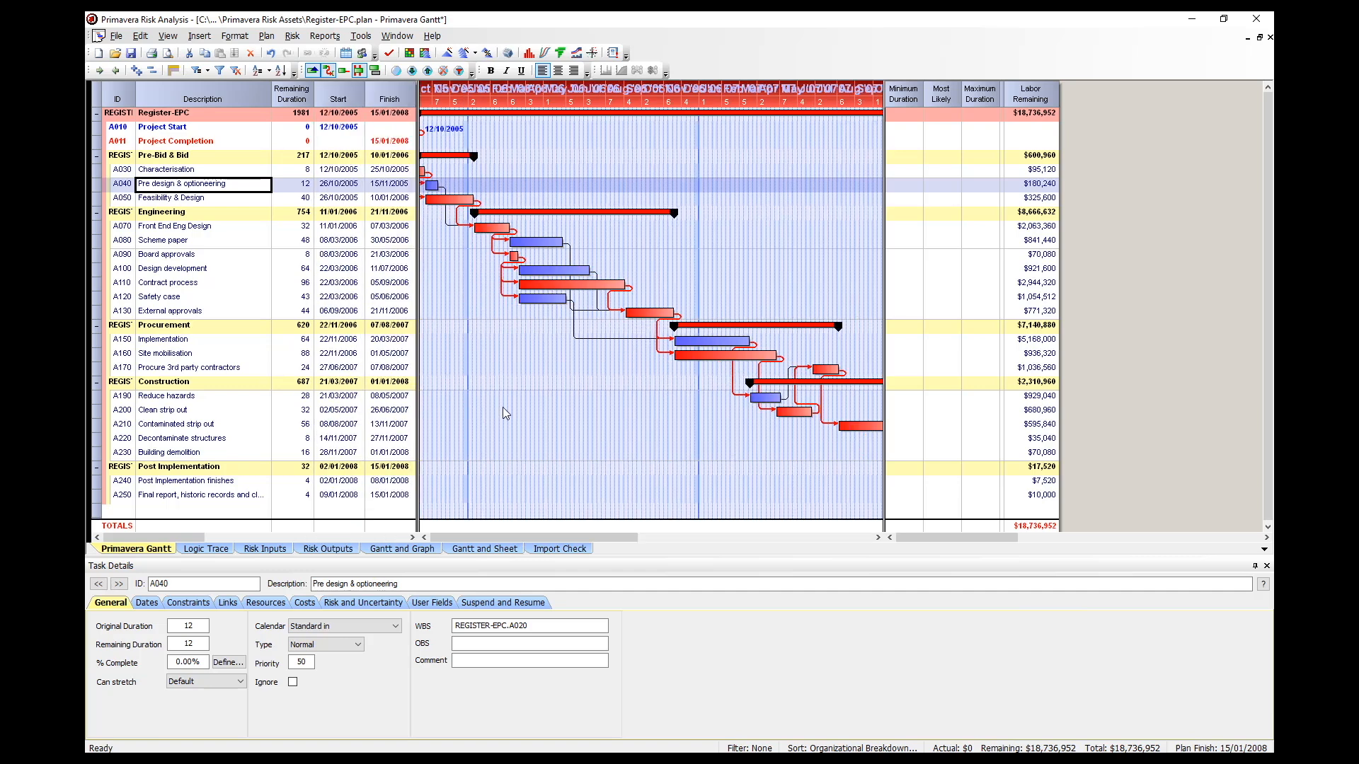
left_click(117, 38)
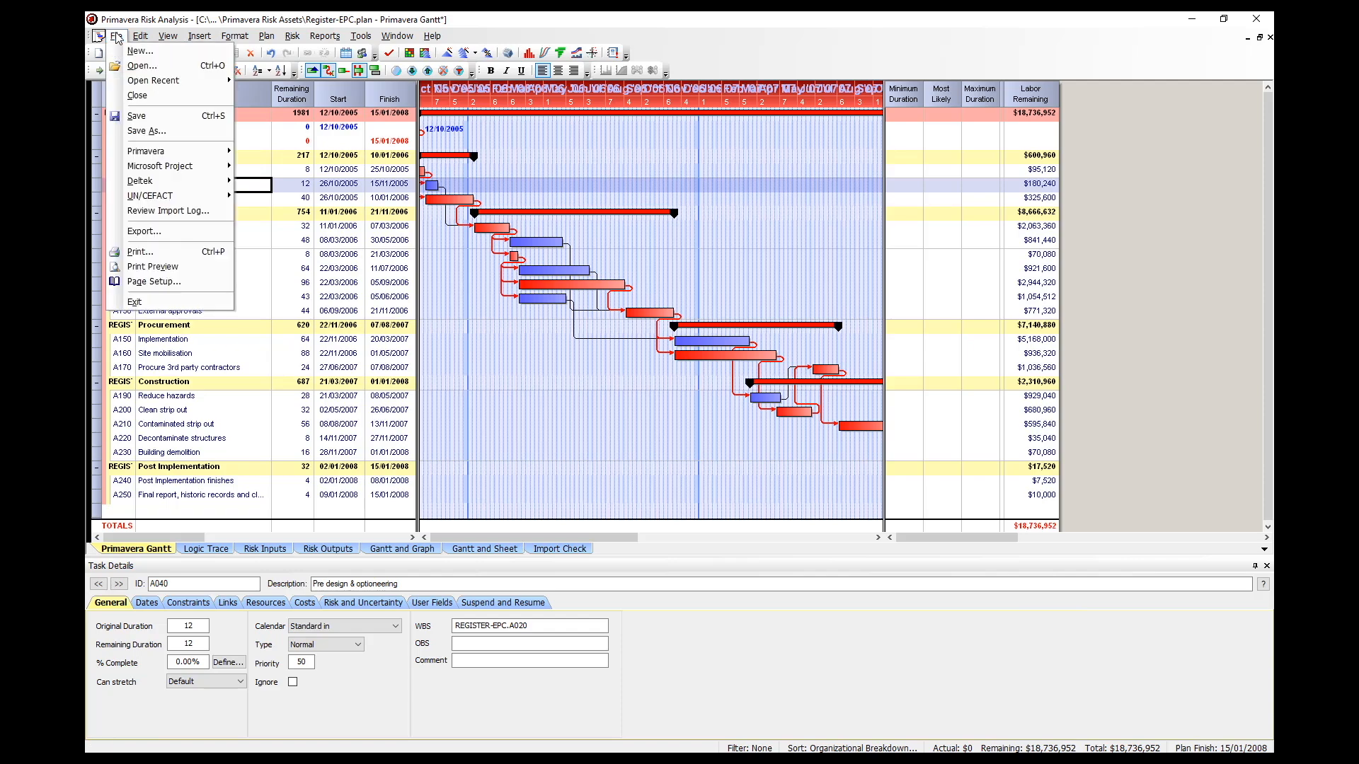
mouse_move(136, 40)
left_click(142, 118)
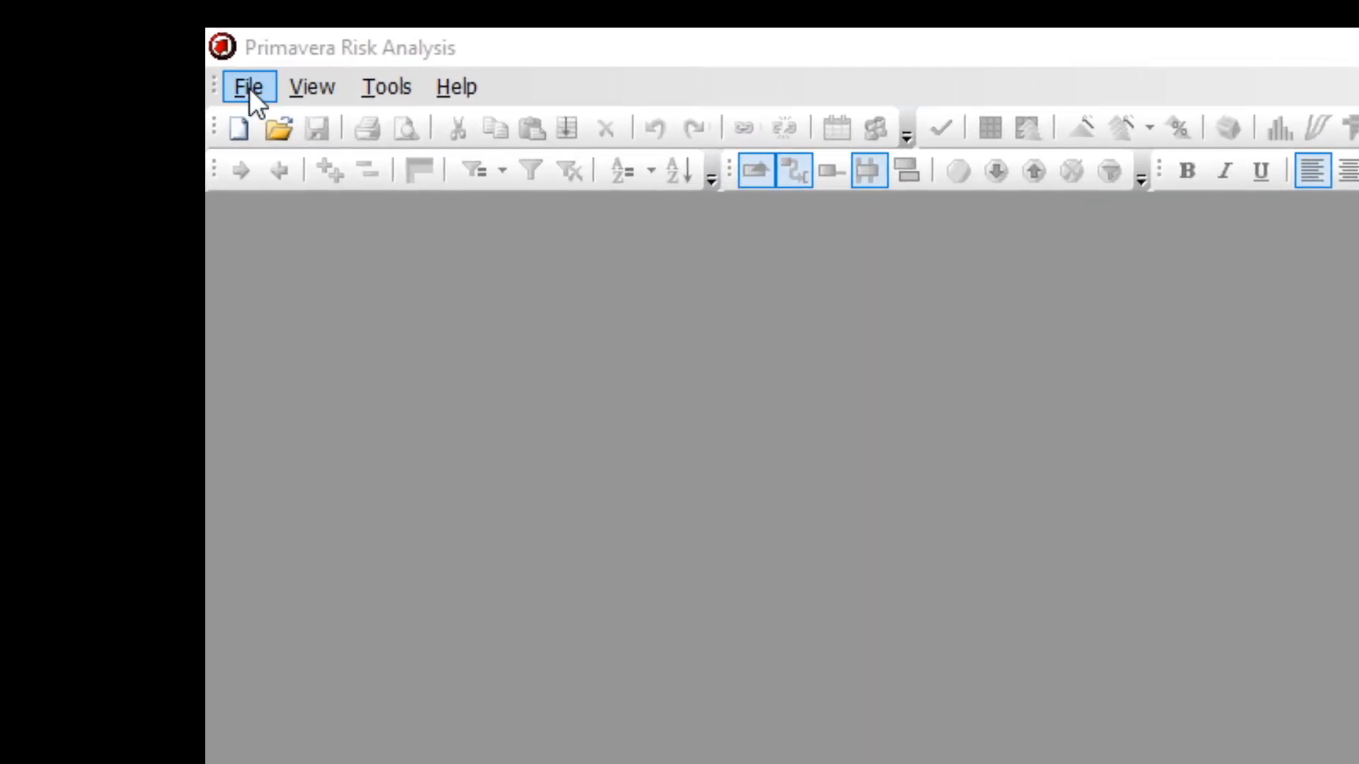
Reopen Register-EPC.plan from the recent files.
left_click(249, 88)
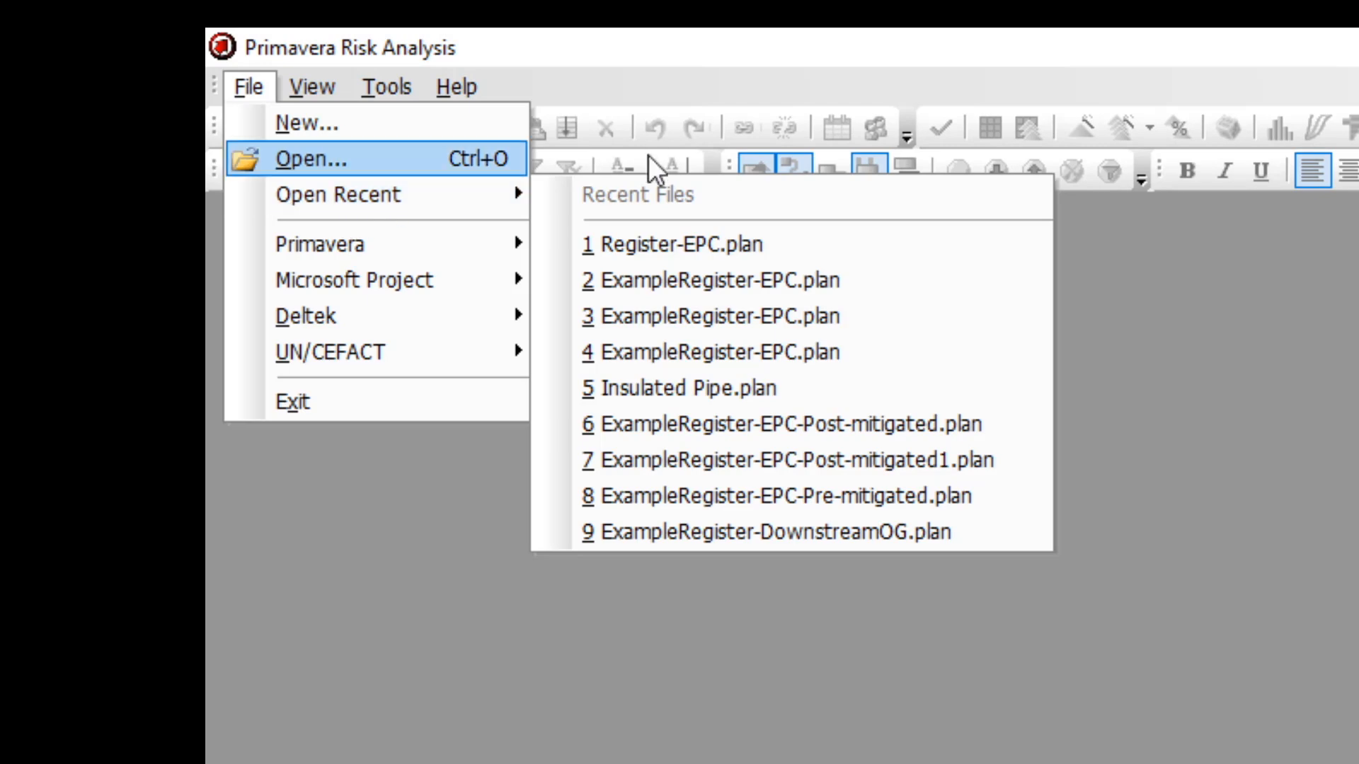
mouse_move(516, 198)
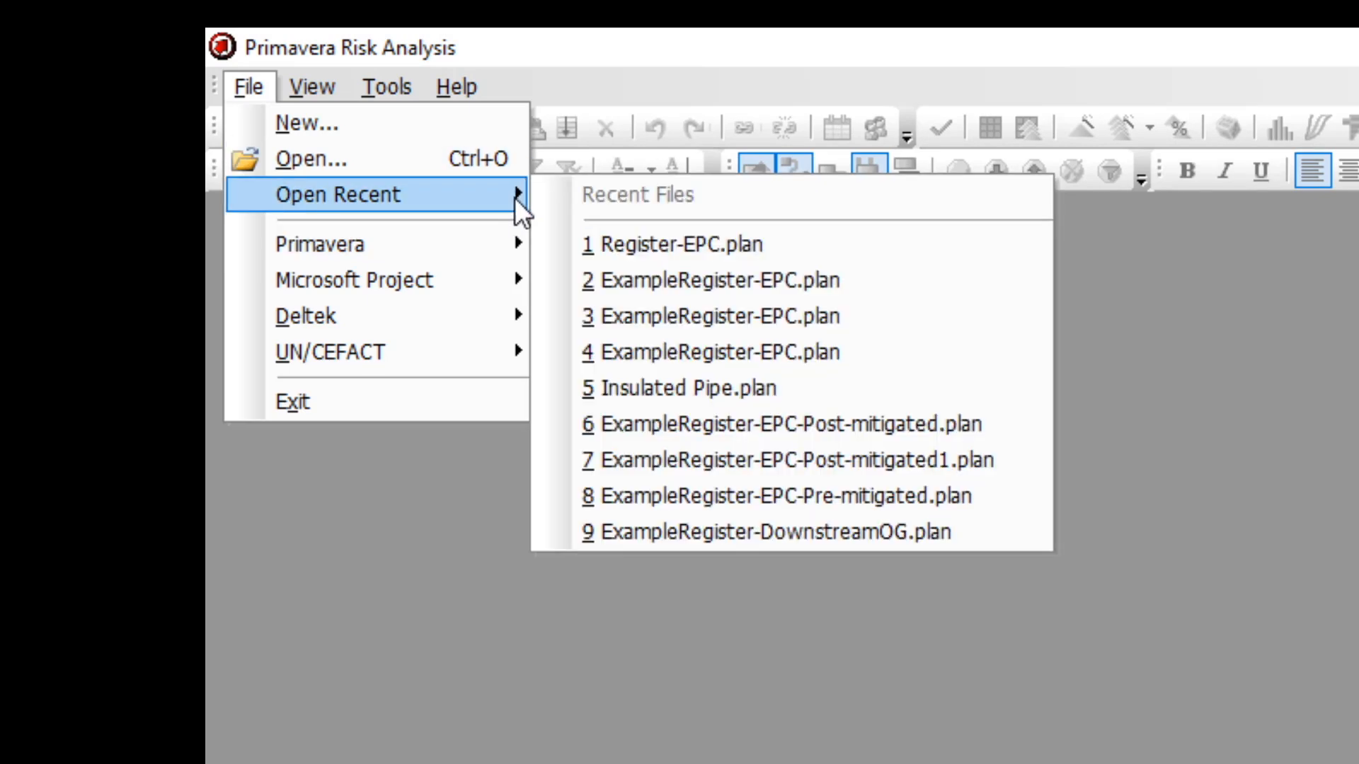
left_click(600, 241)
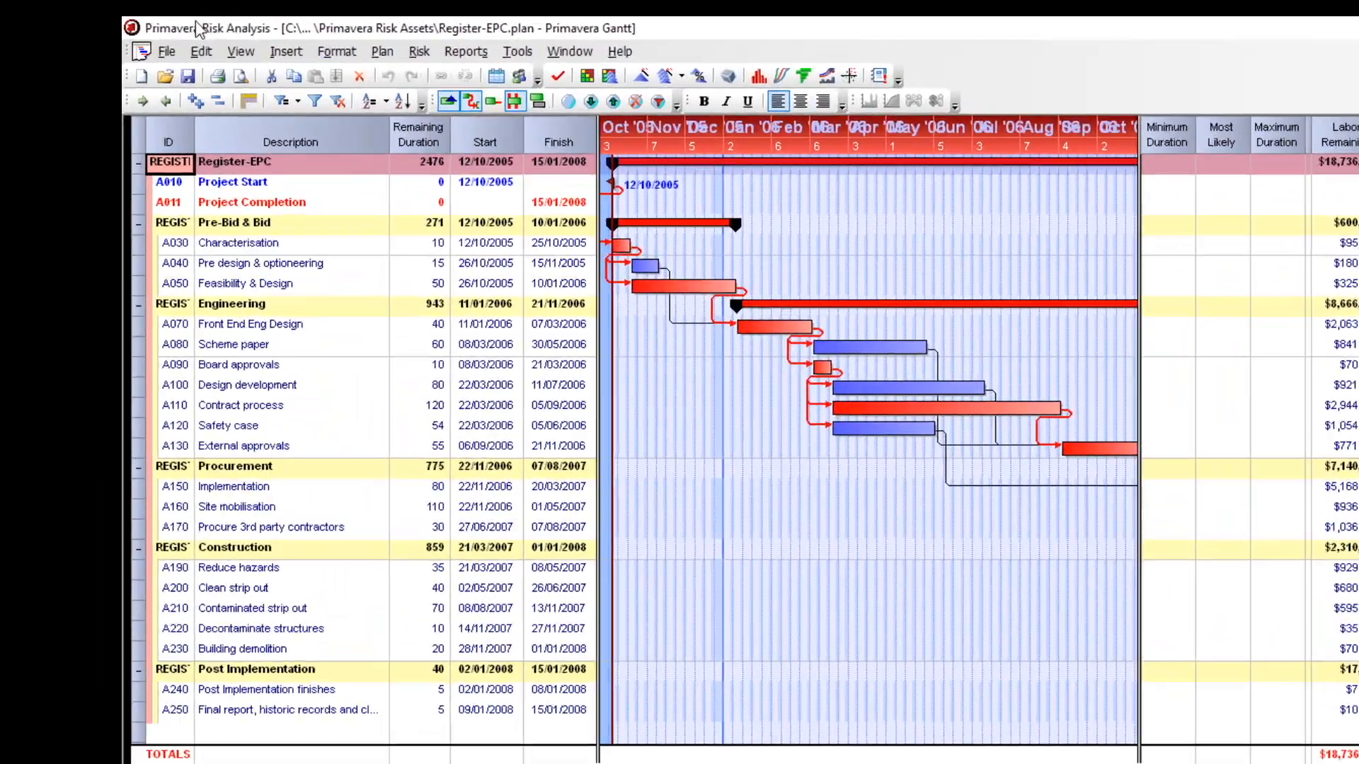
Review the import log of the plan and close it.
left_click(166, 51)
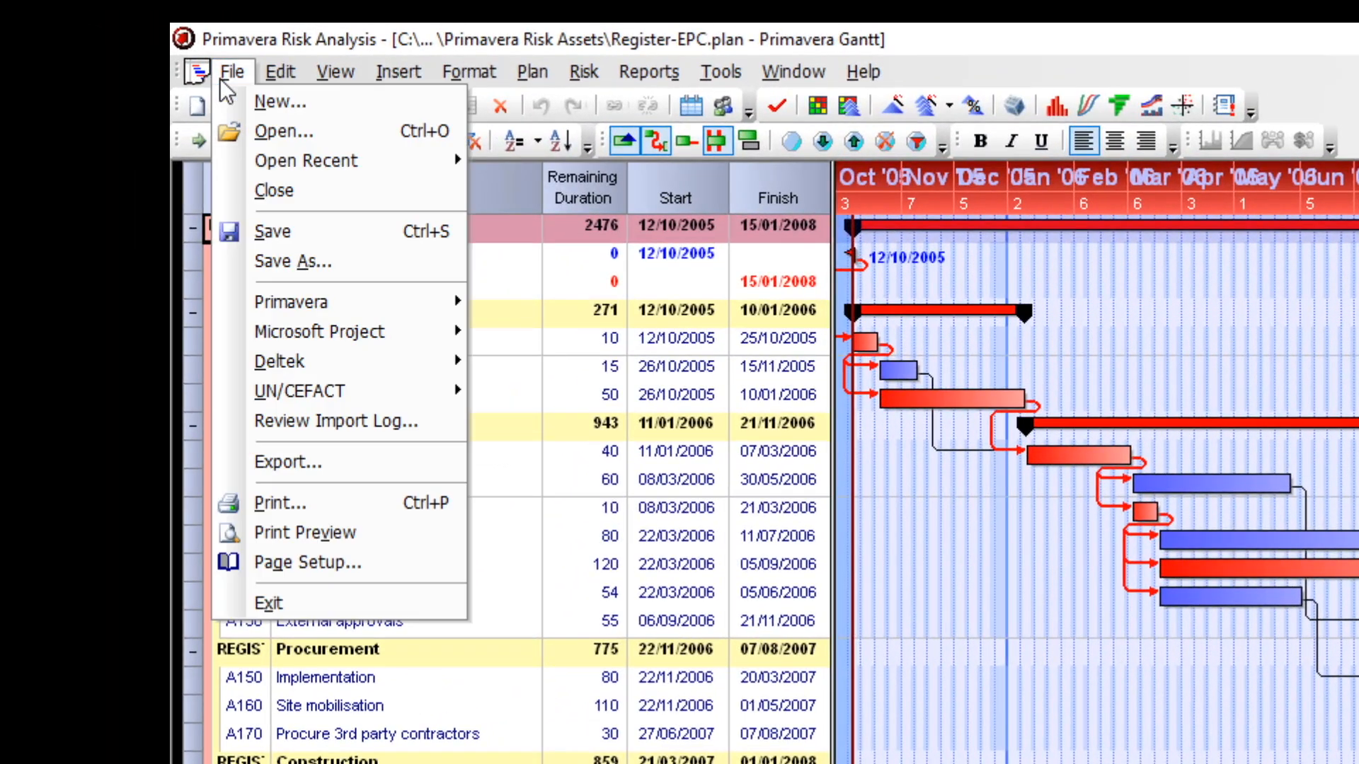
left_click(338, 423)
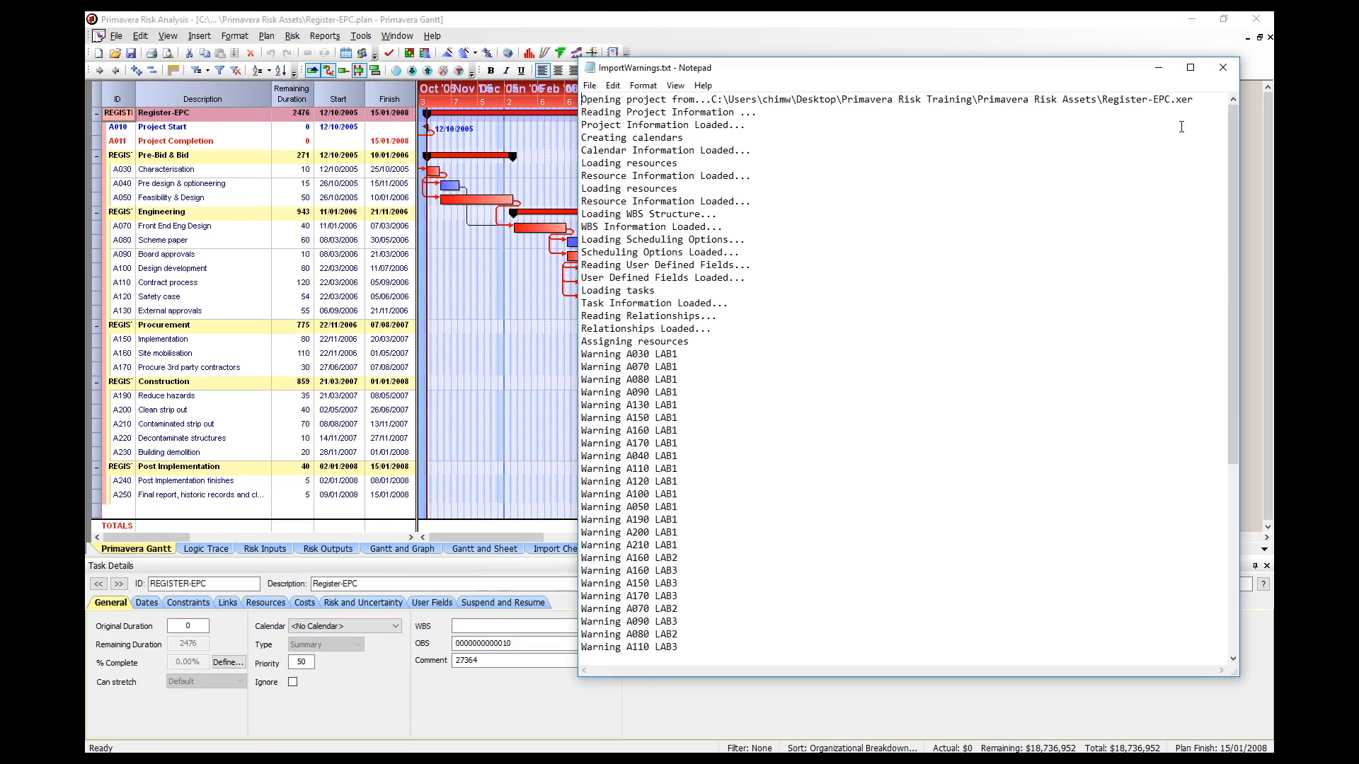
left_click(1224, 69)
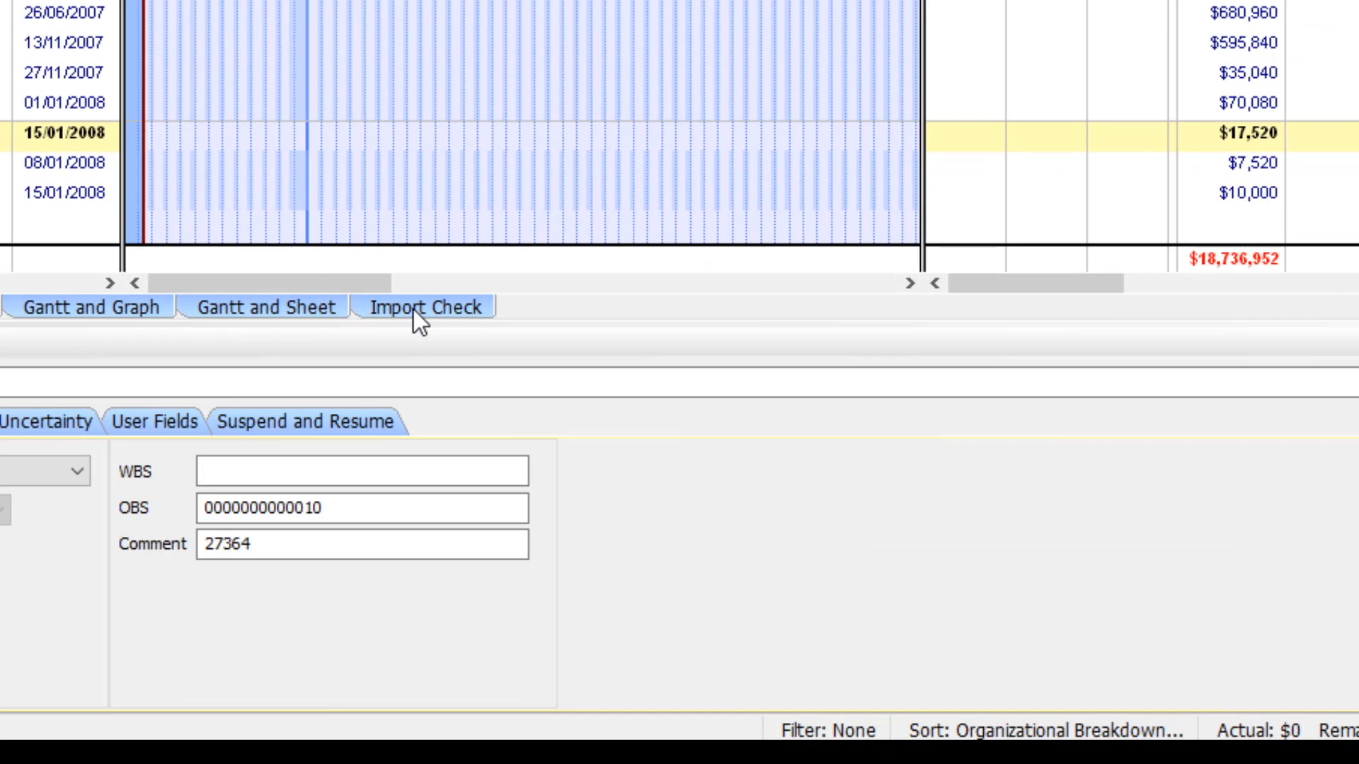
Open the Import Check view and move its timescale to the start of the schedule.
left_click(415, 308)
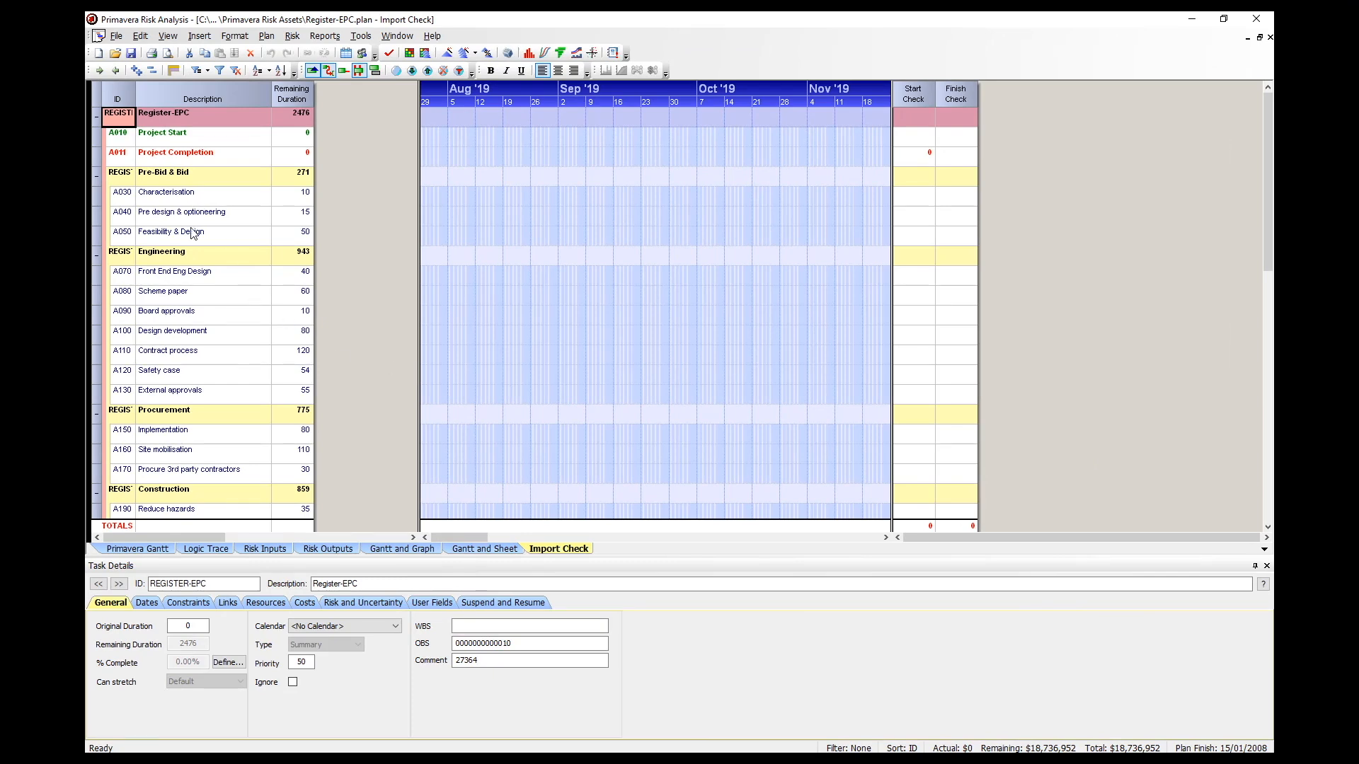
left_click(198, 273)
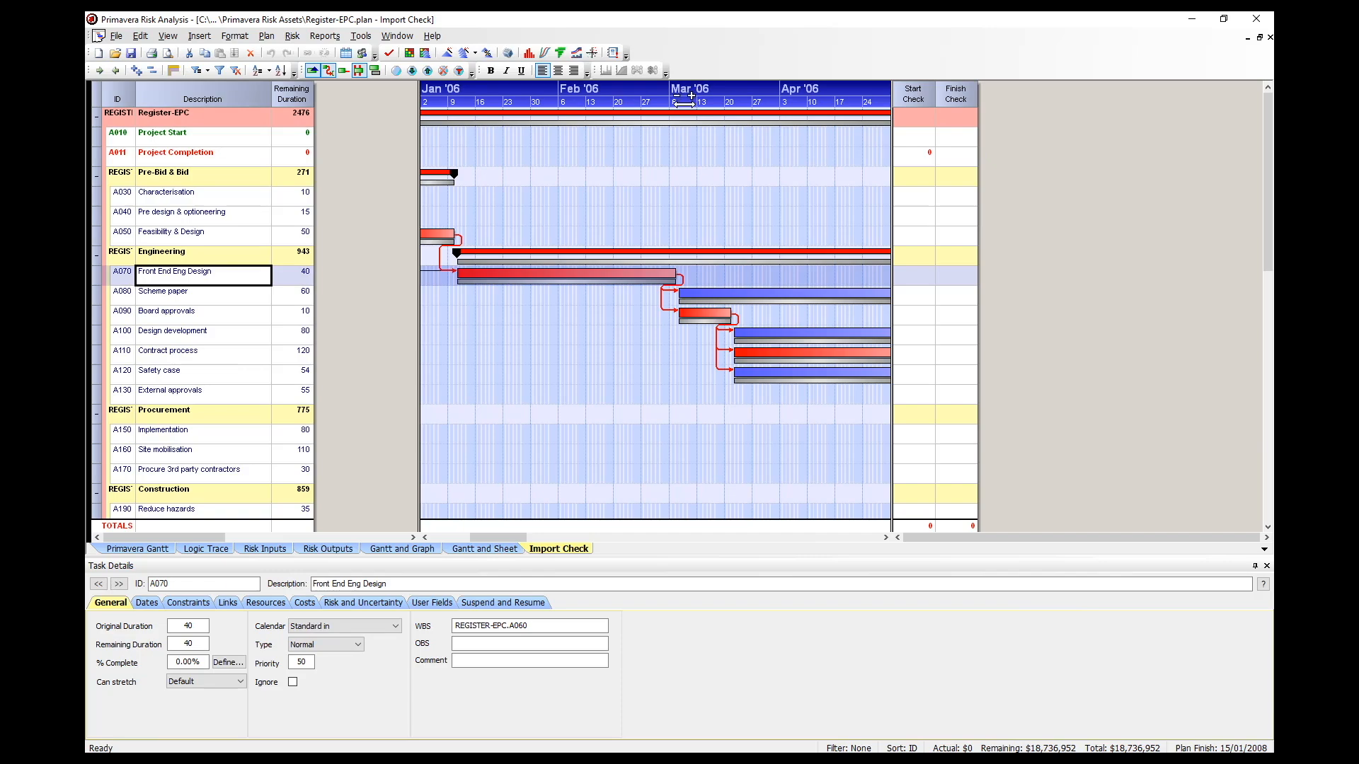
left_click_drag(685, 101, 662, 105)
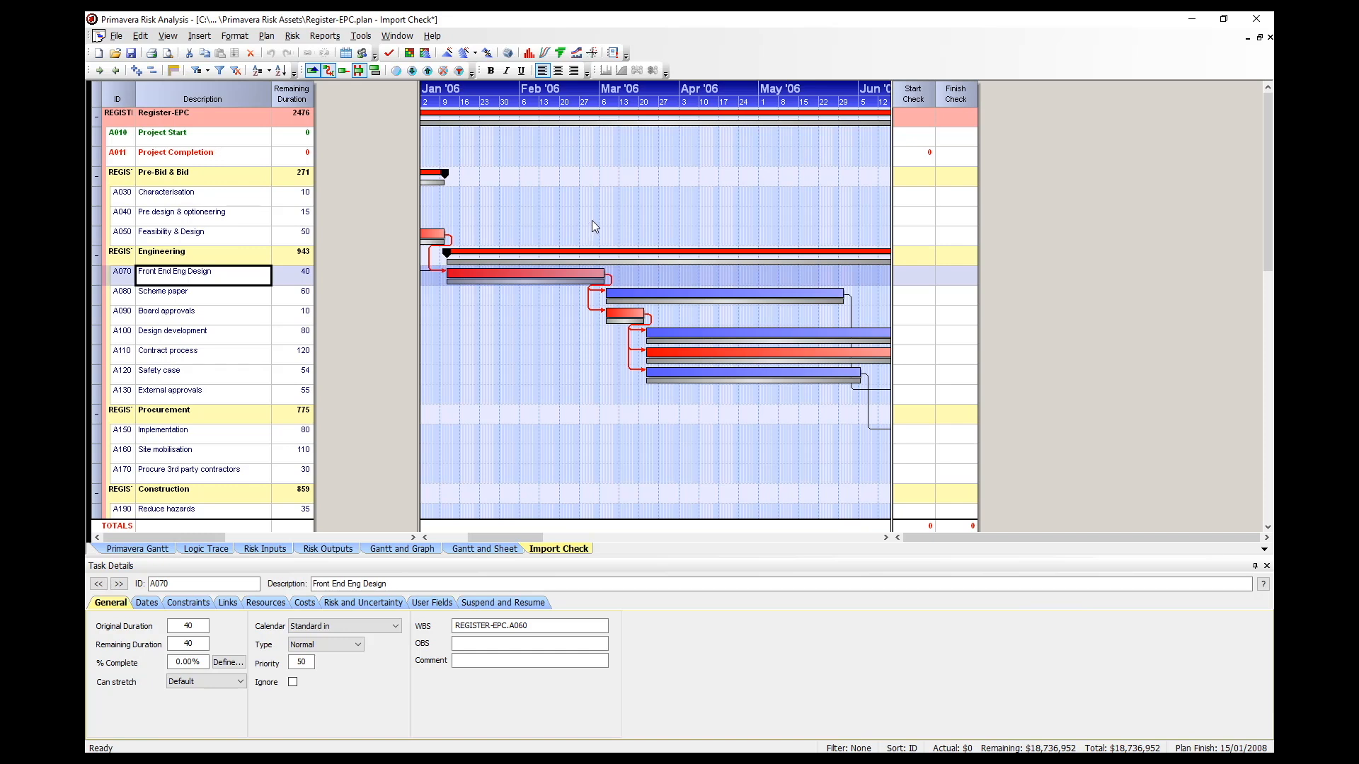
left_click(222, 201)
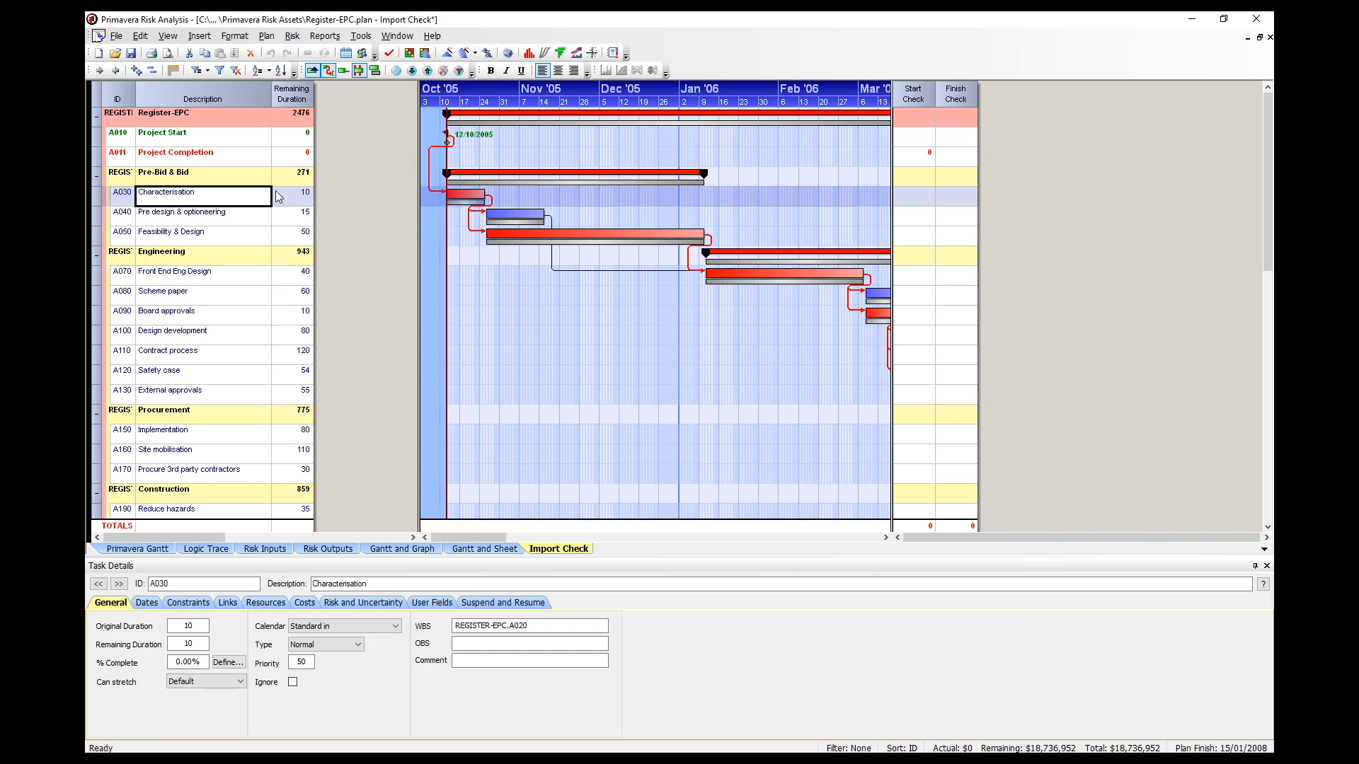
Change the remaining durations of Characterisation to 11, Board approvals to 8 and External approvals to 53.
left_click(301, 200)
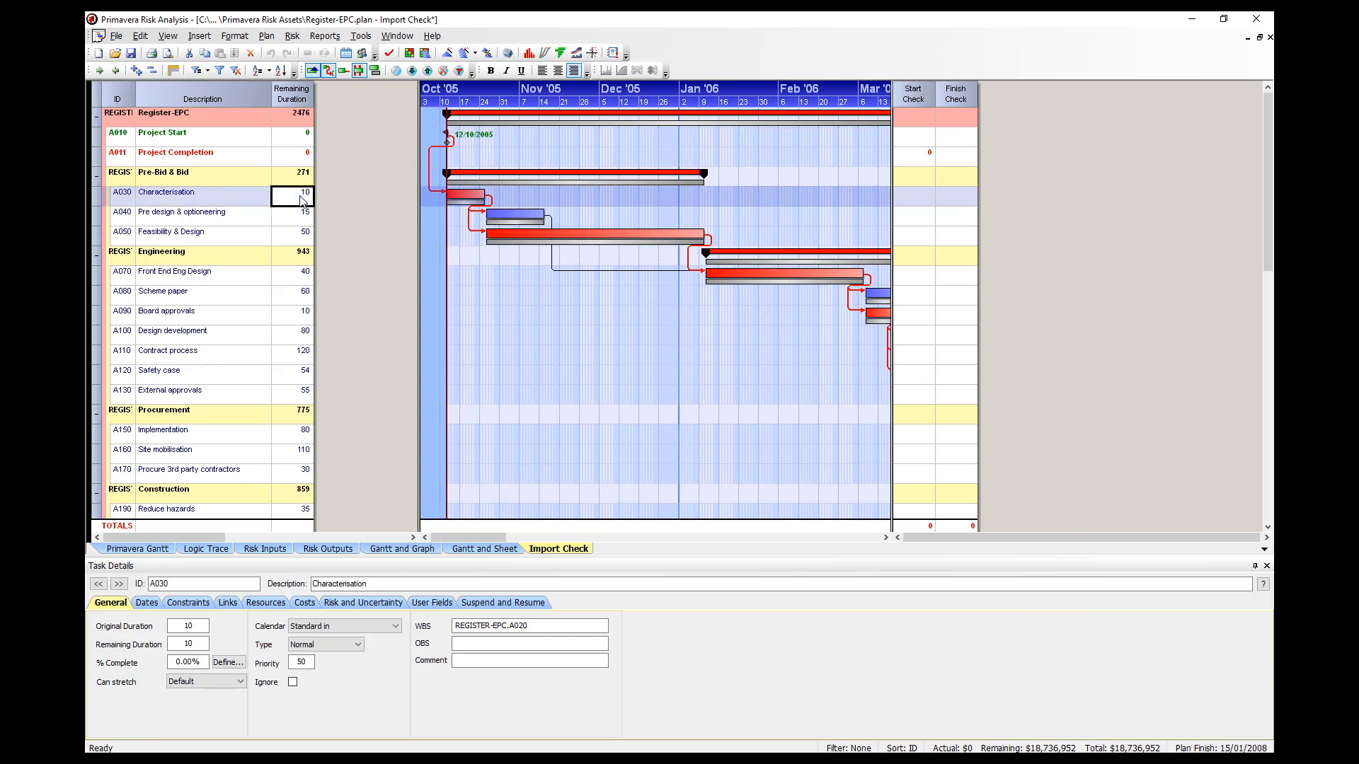
type("11")
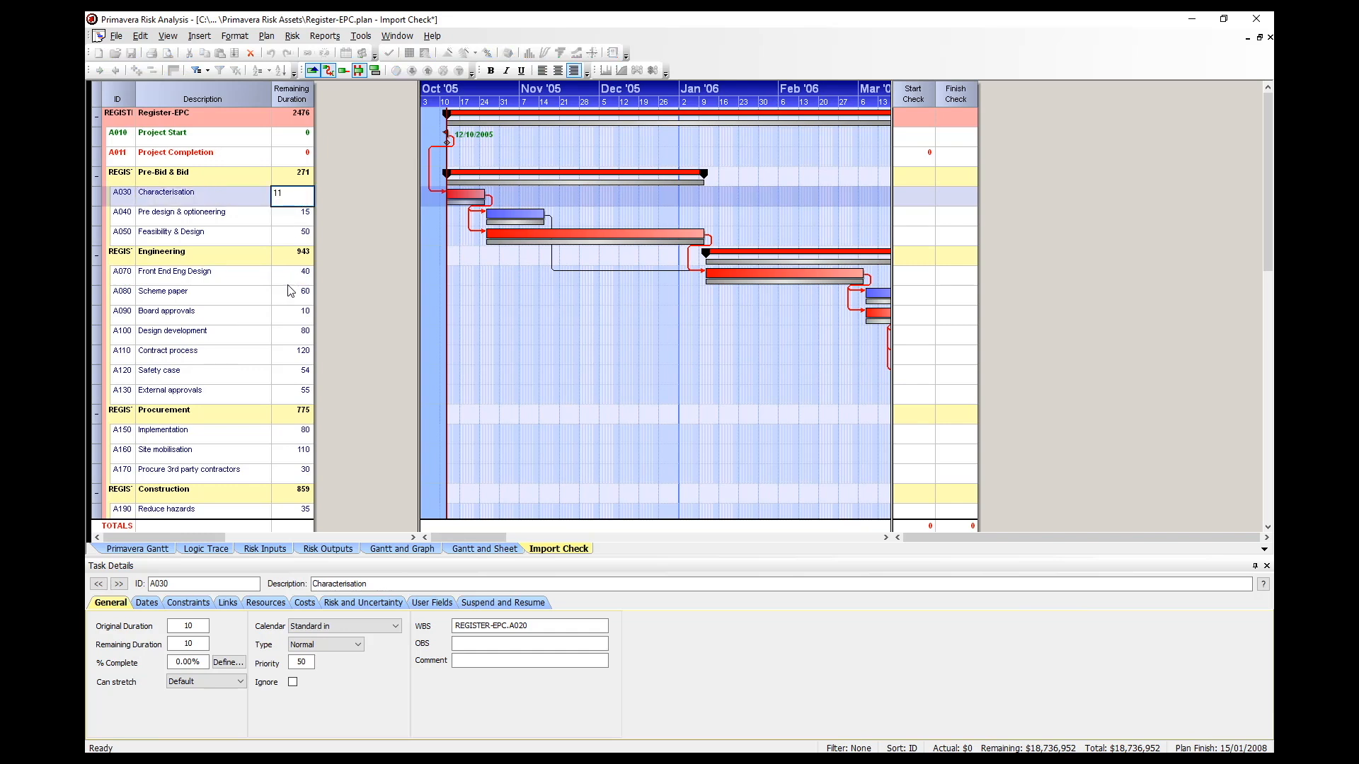
left_click(298, 312)
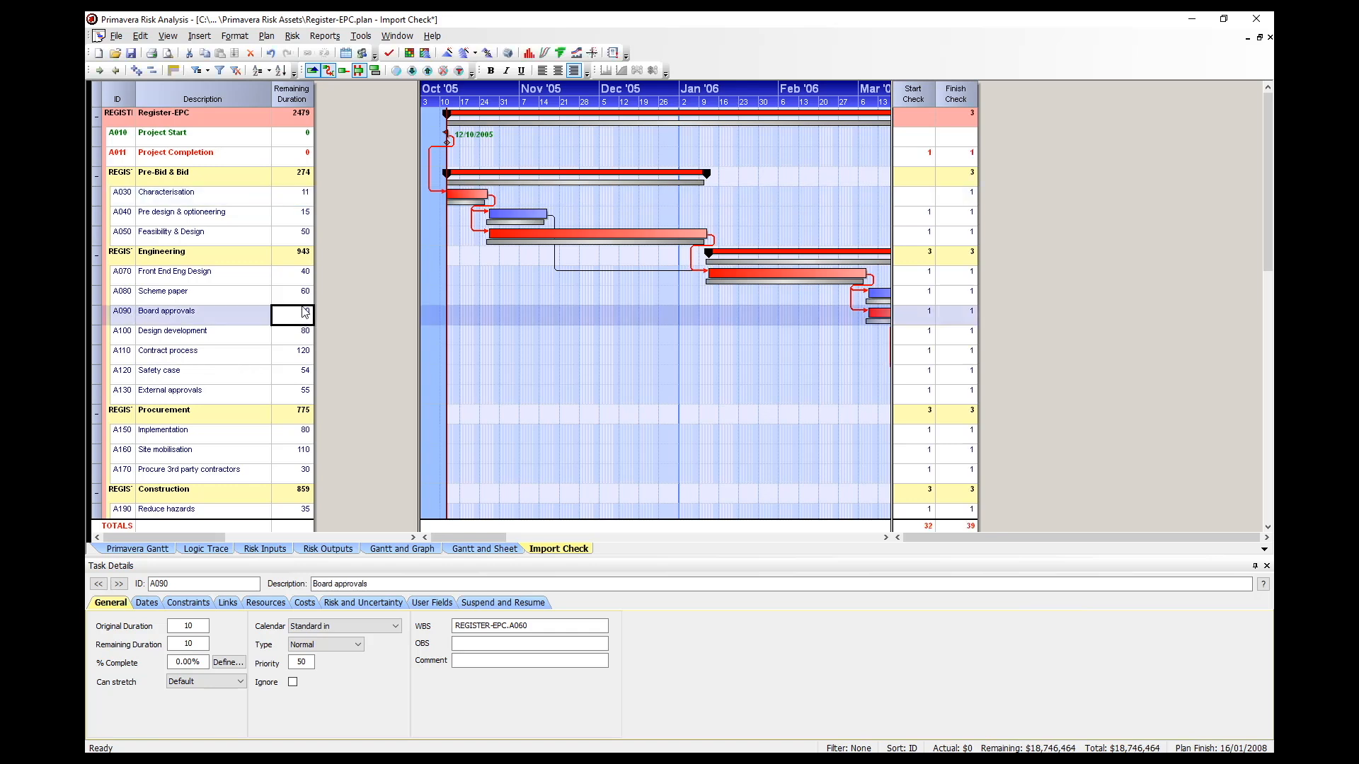
type("8")
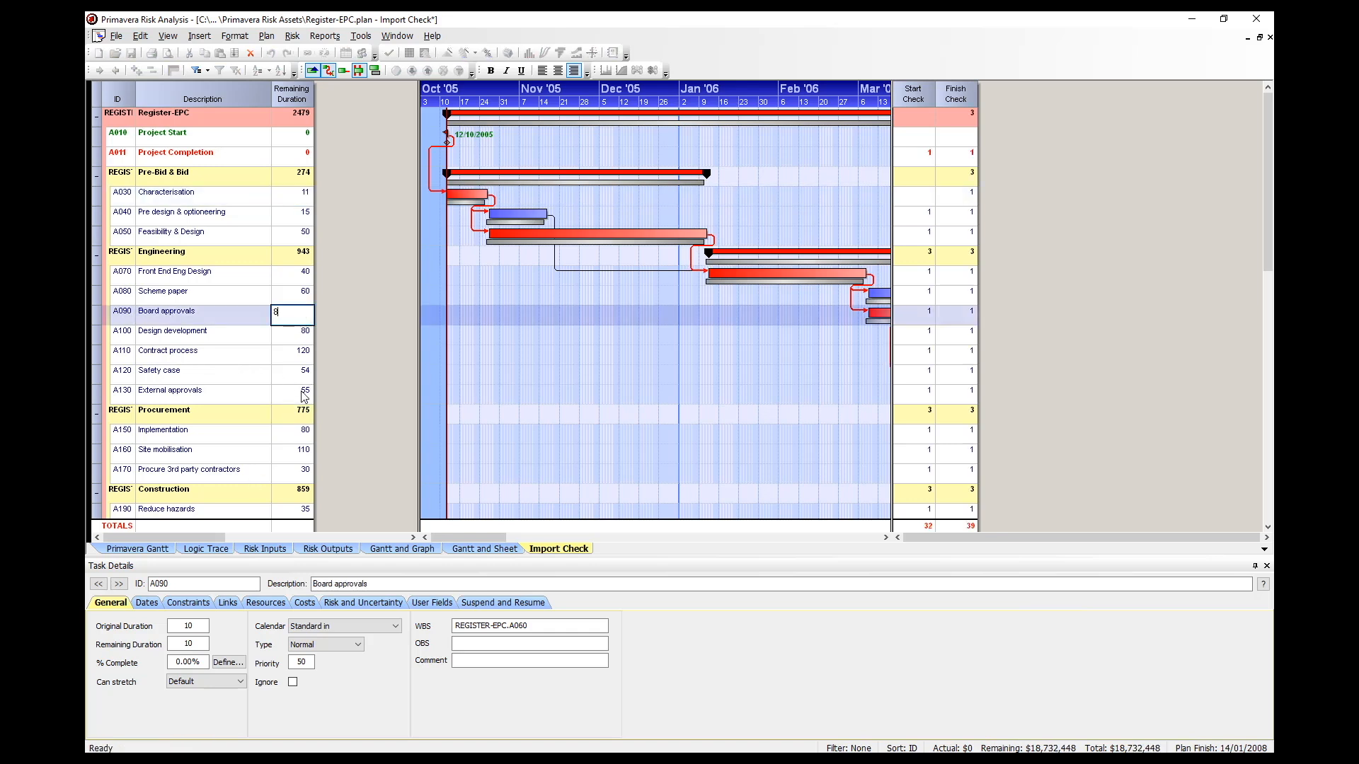
left_click(300, 395)
type("53")
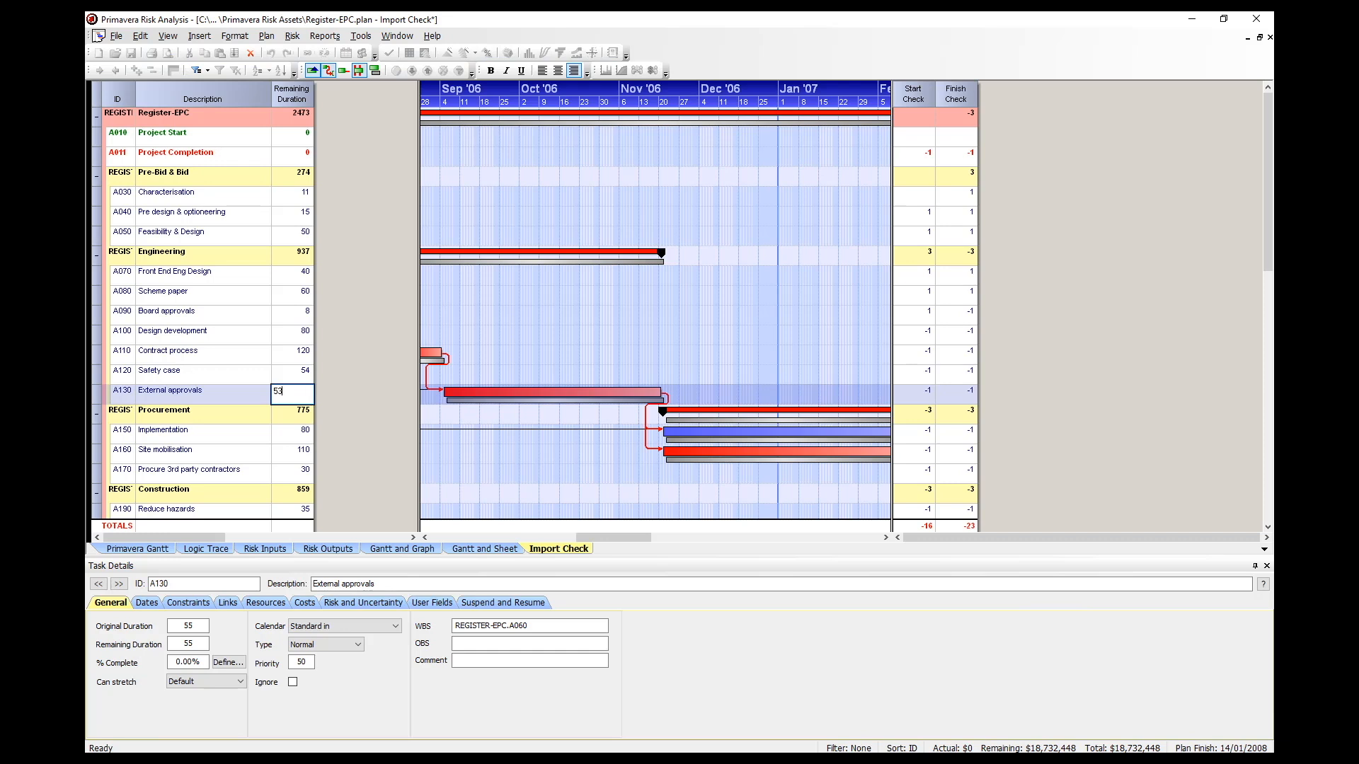
key("Return")
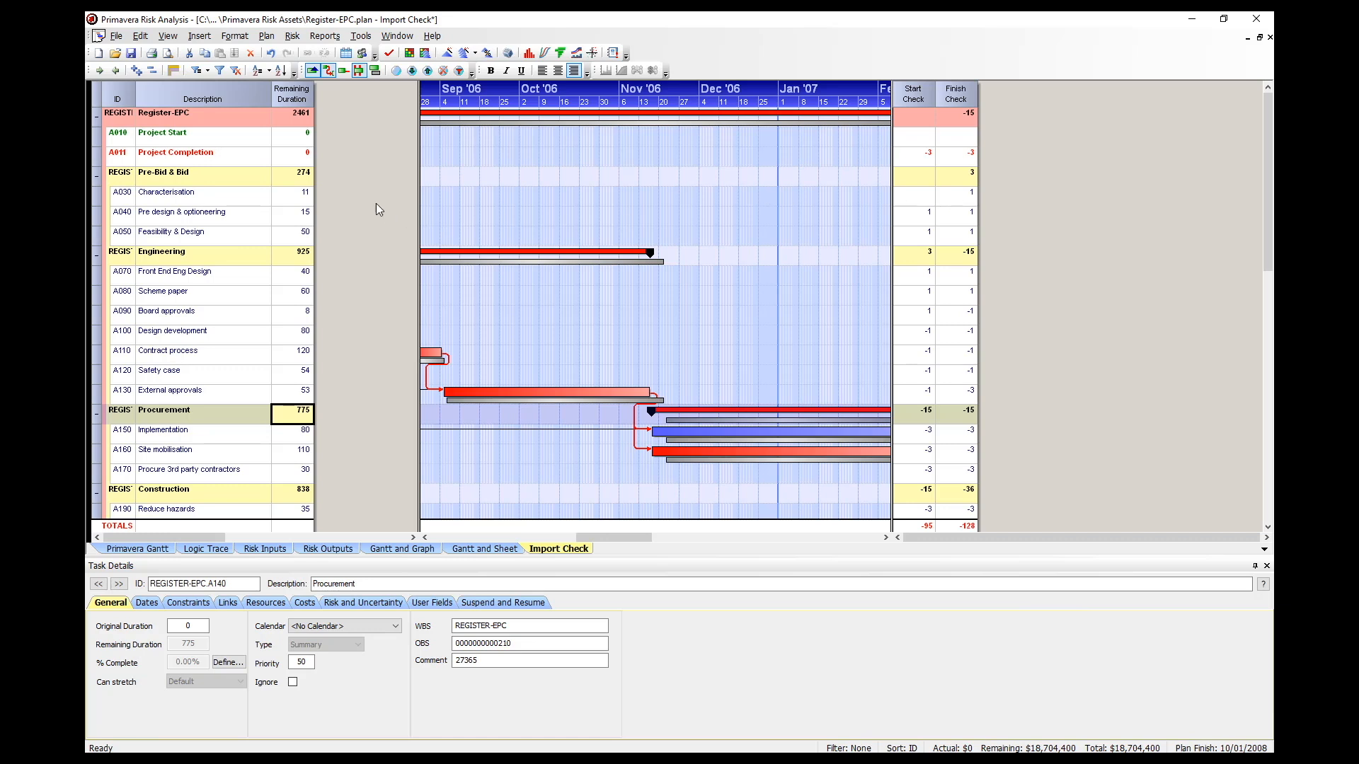
Restore the remaining durations of Characterisation to 10, Board approvals to 10 and External approvals to 55.
left_click(304, 198)
type("10")
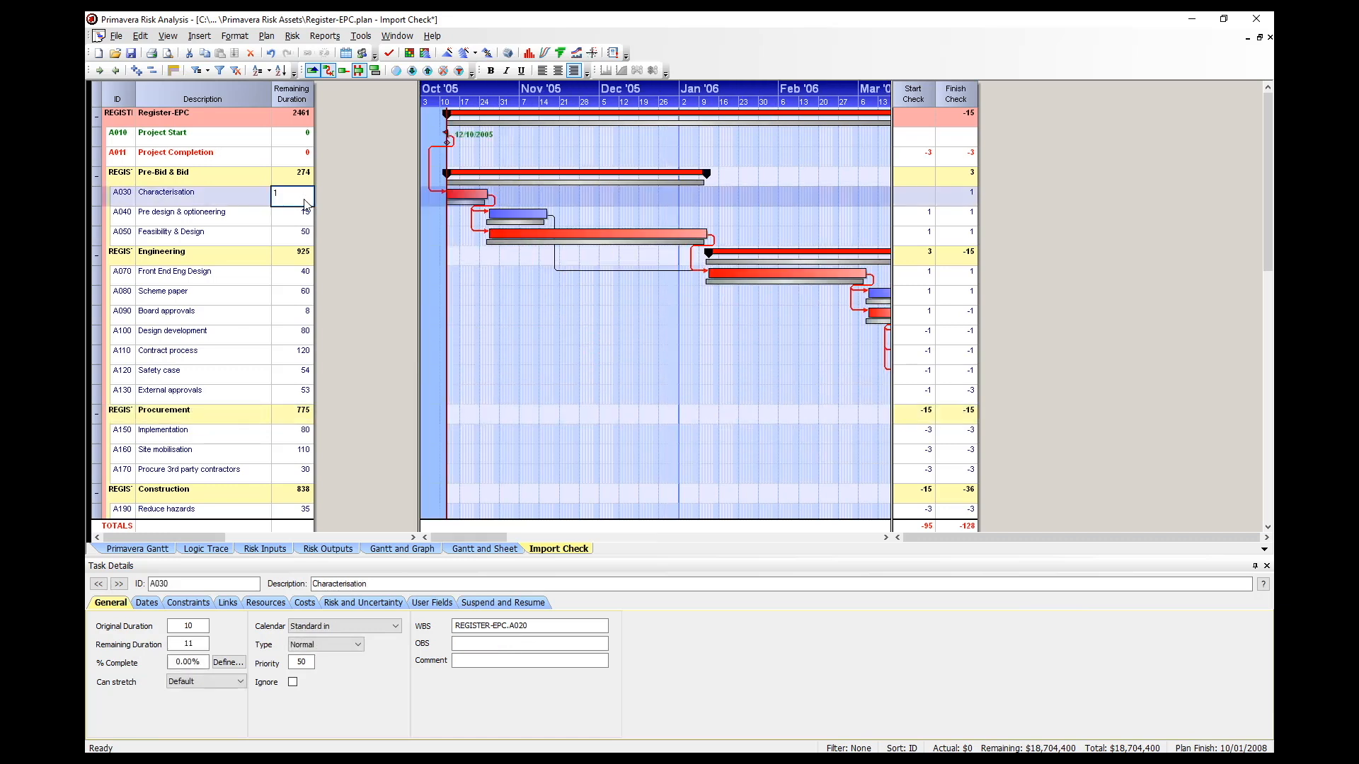
key("Return")
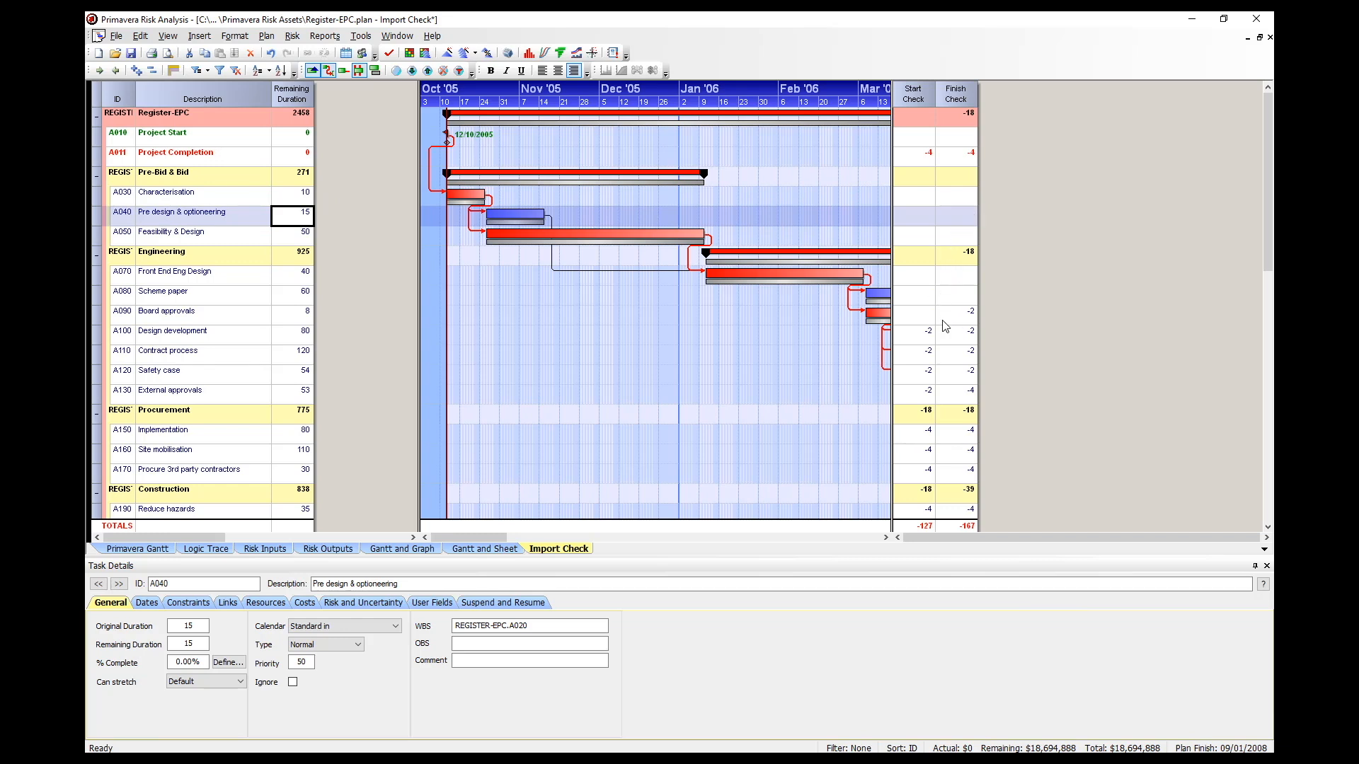
left_click(300, 318)
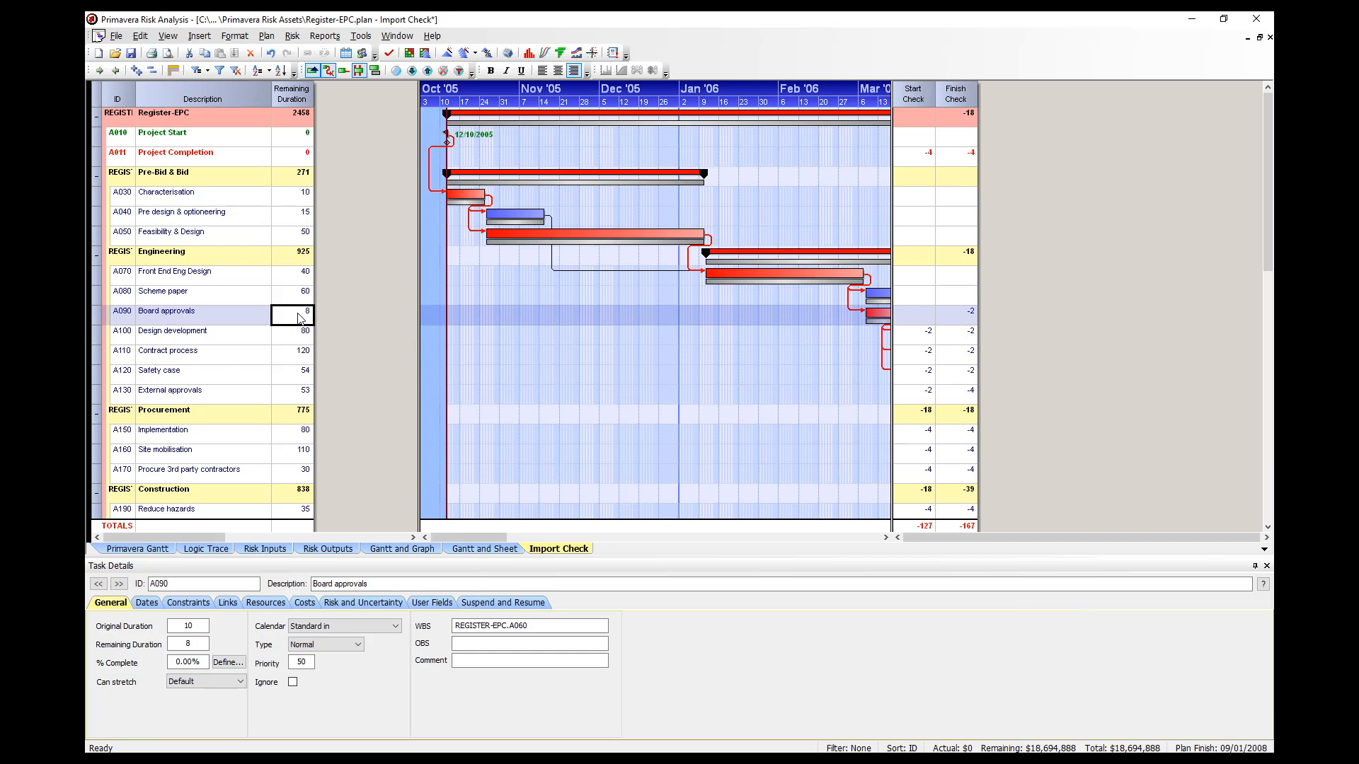
type("10")
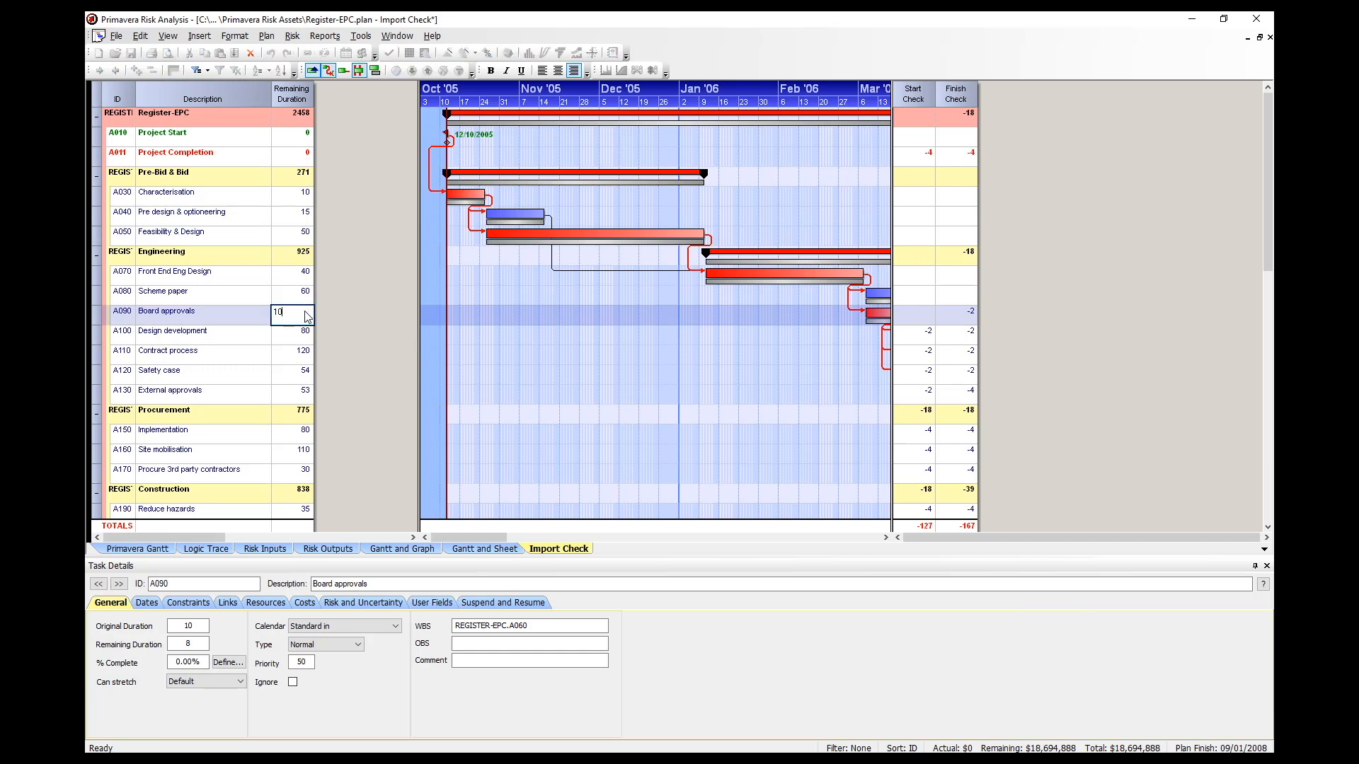
key("Return")
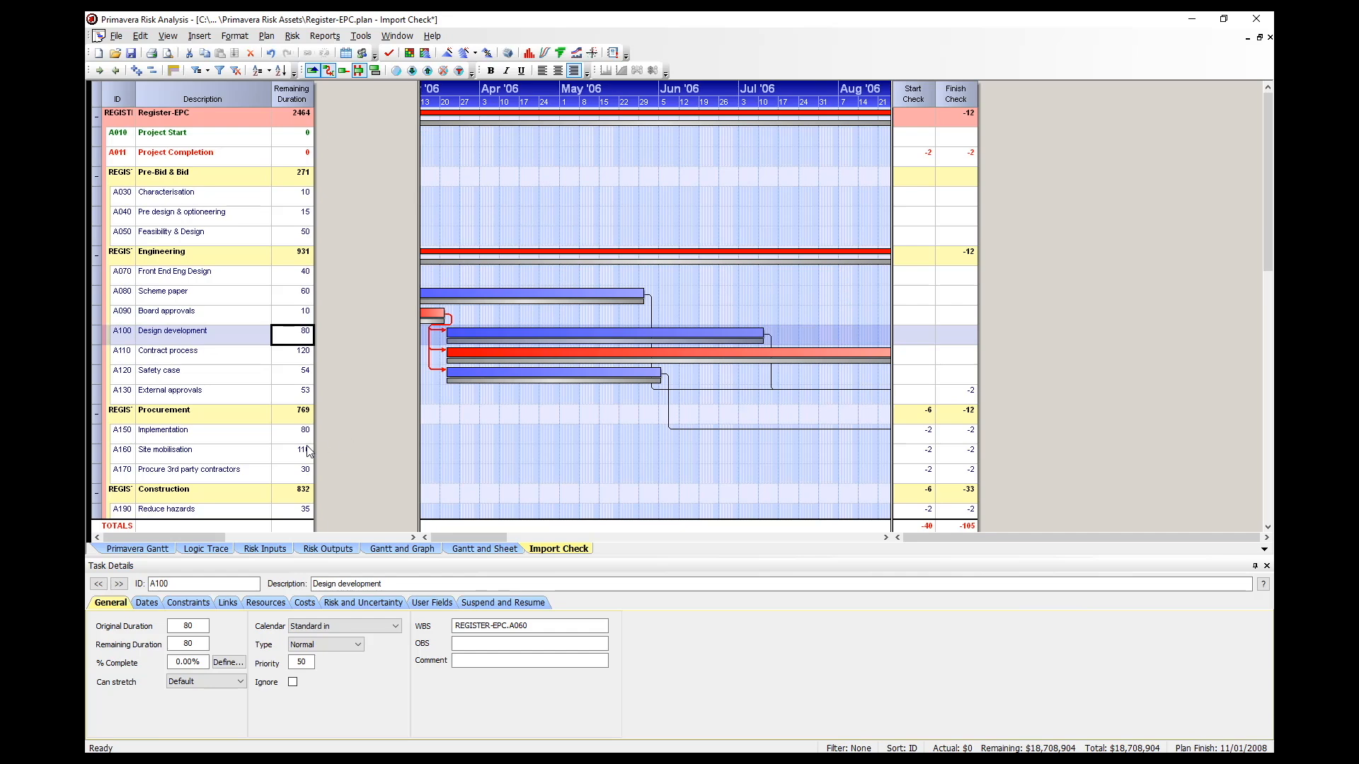
left_click(302, 395)
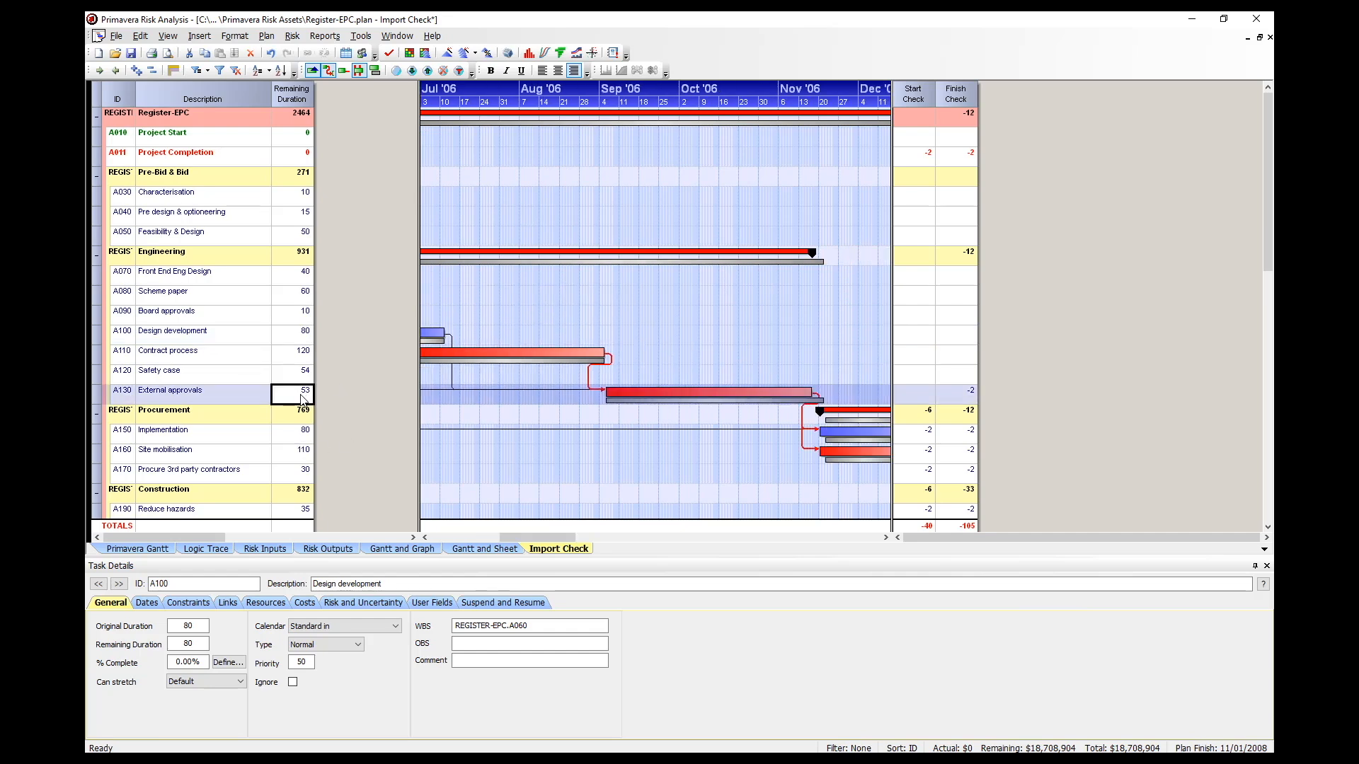
type("55")
key("Return")
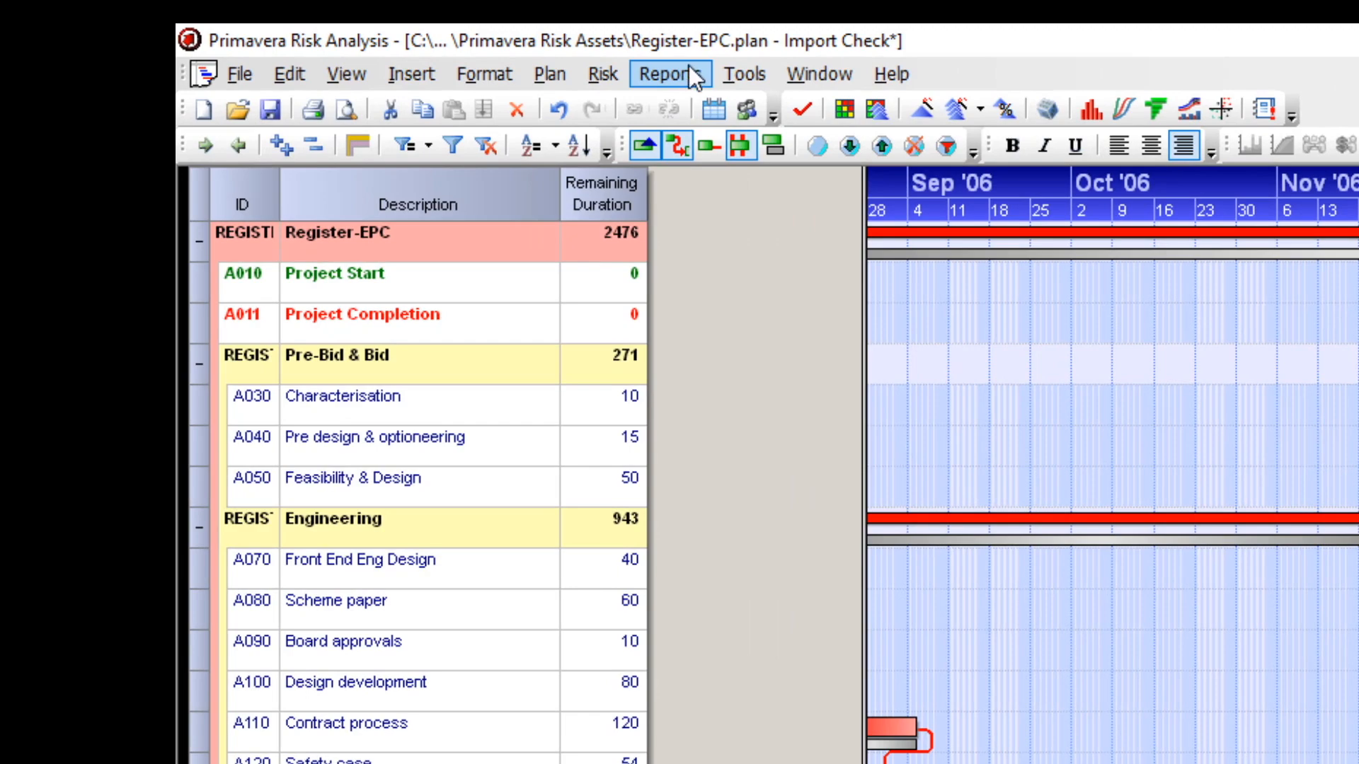
Run the schedule check from its options dialog with all checks selected.
left_click(691, 76)
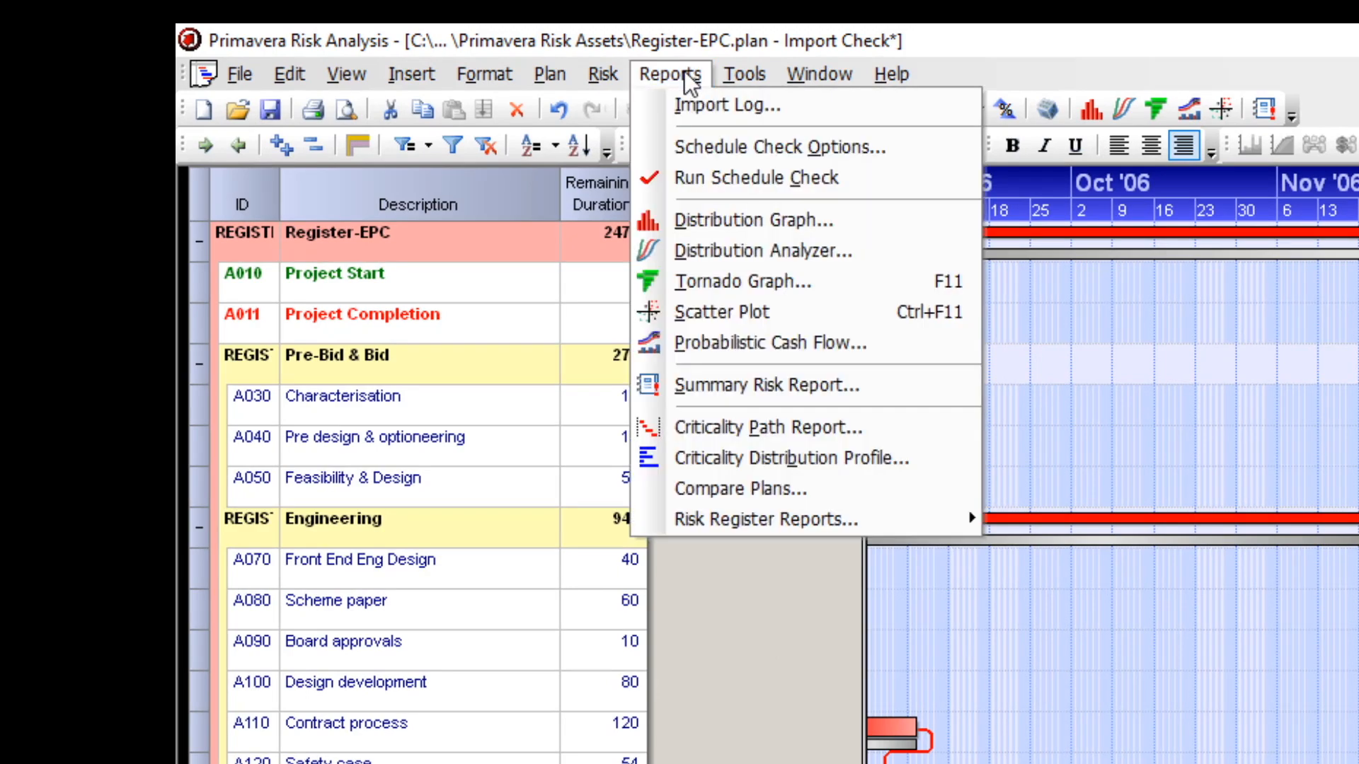
left_click(742, 146)
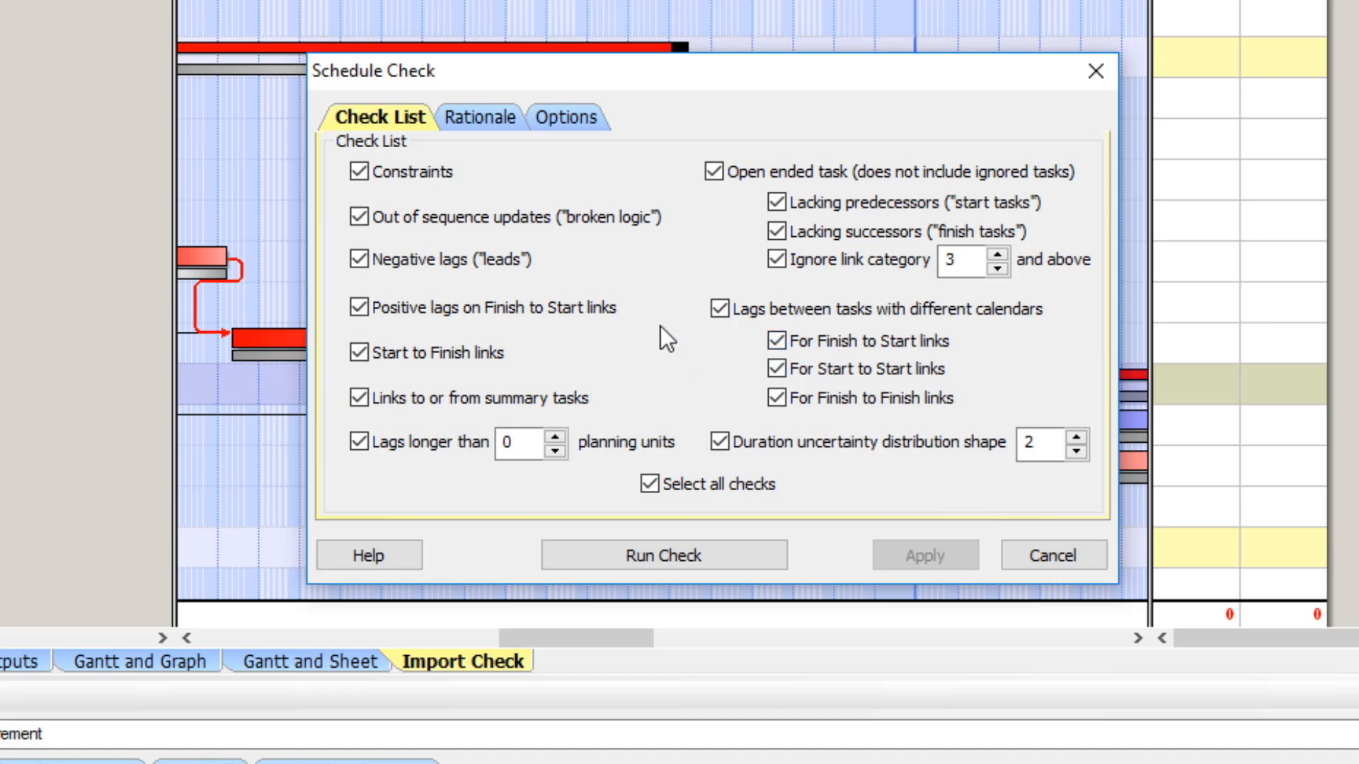
left_click(698, 557)
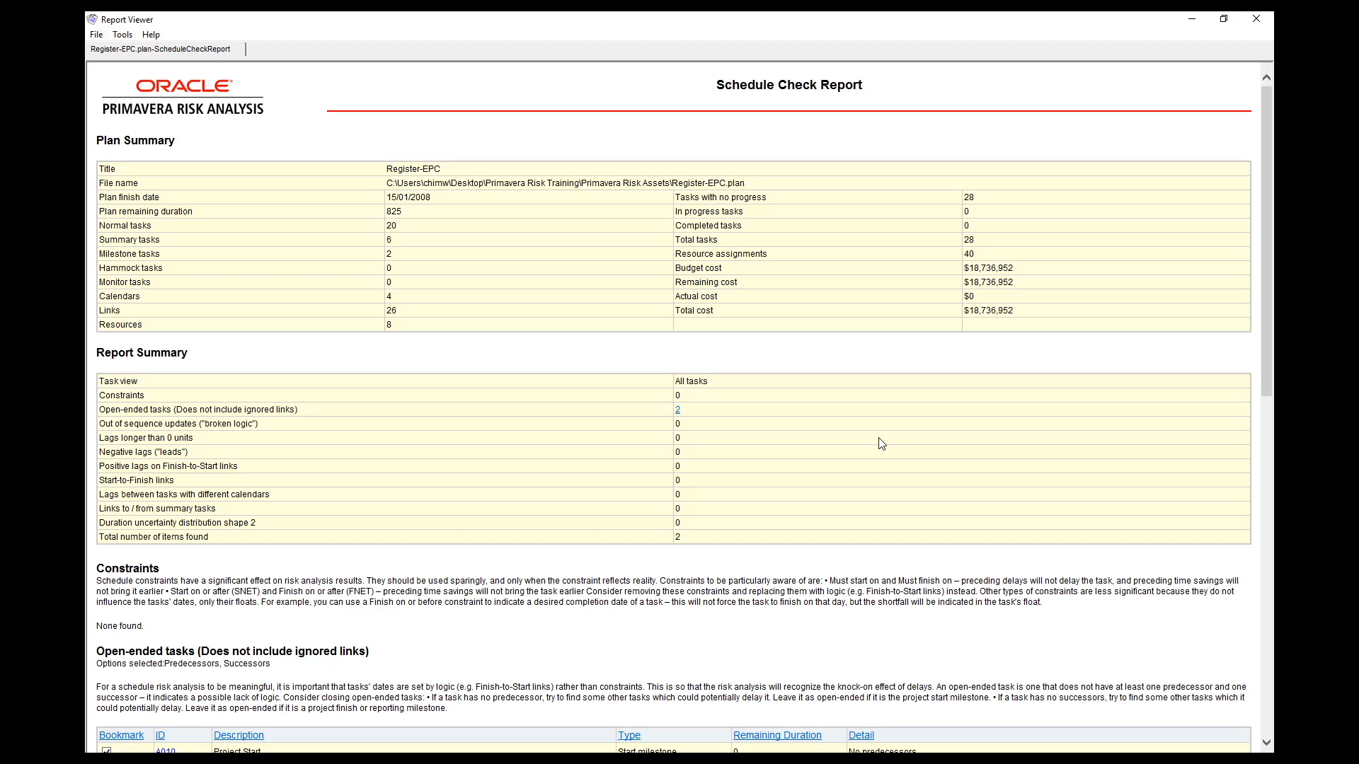
Review the Schedule Check Report's summary and open-ended tasks, close it, and examine the check columns in the Schedule Check view.
scroll(881, 444, "down", 5)
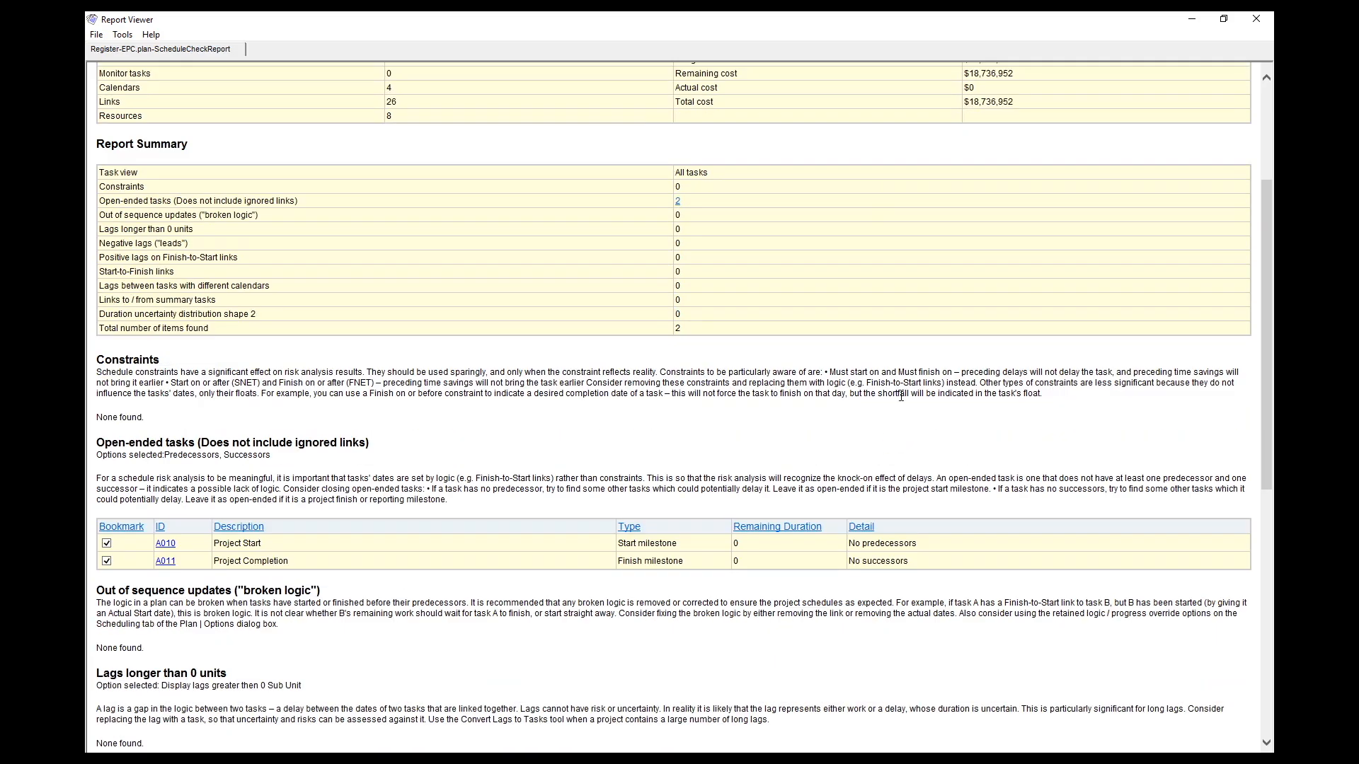
scroll(901, 396, "down", 3)
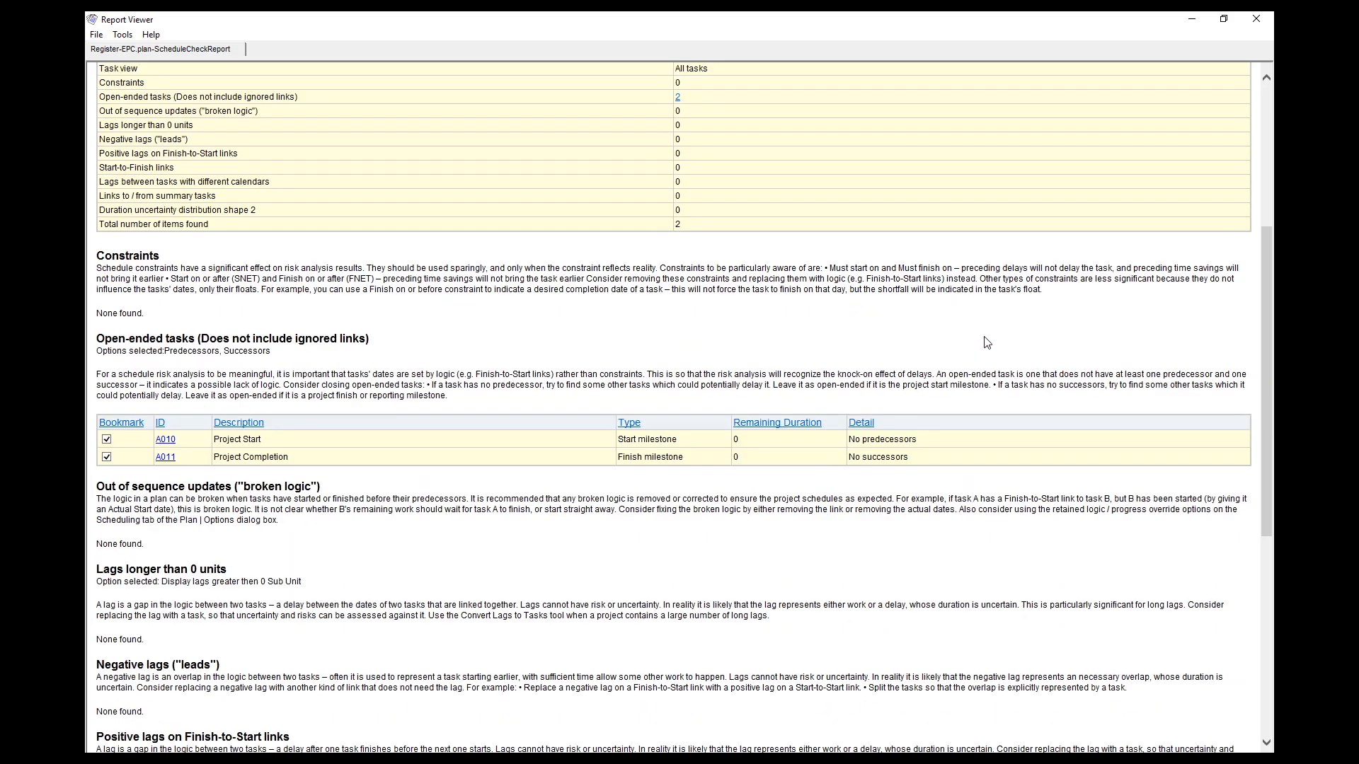
scroll(988, 346, "down", 3)
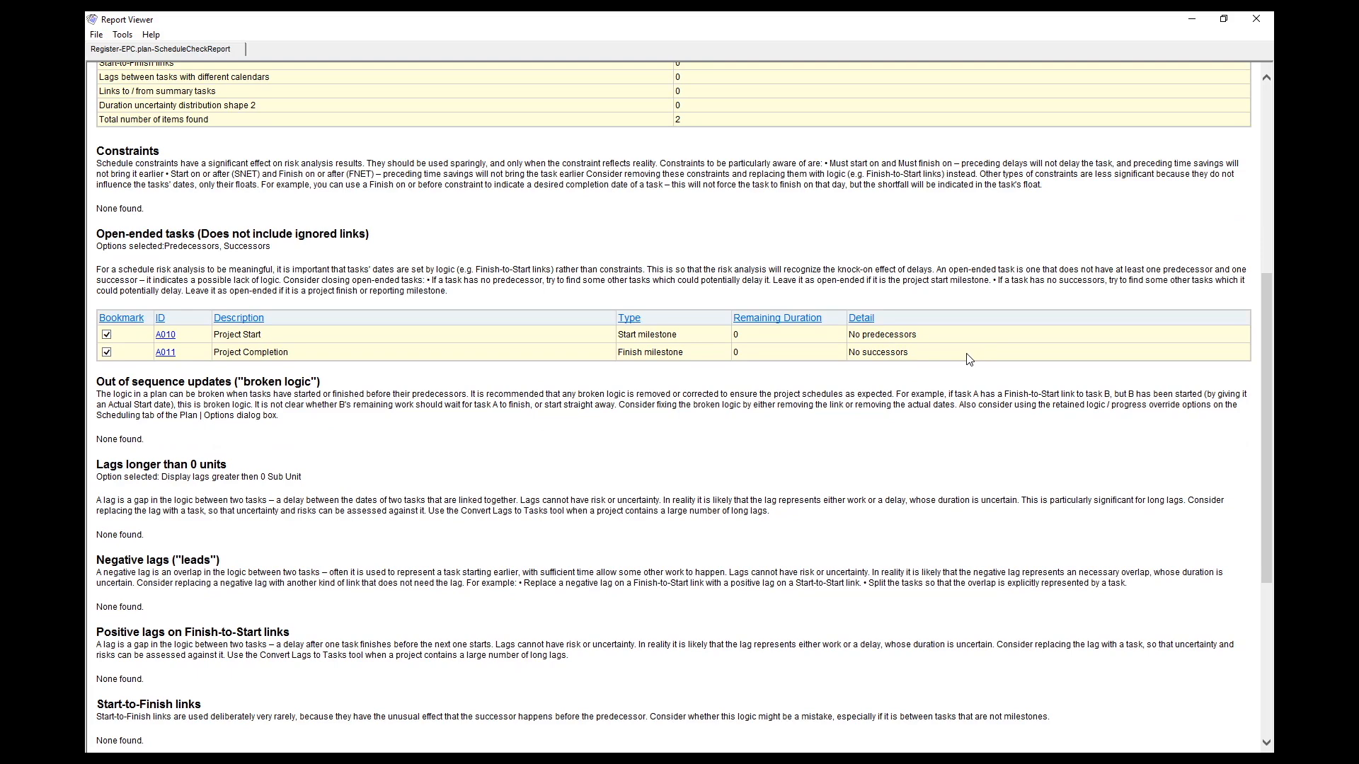
scroll(968, 360, "down", 3)
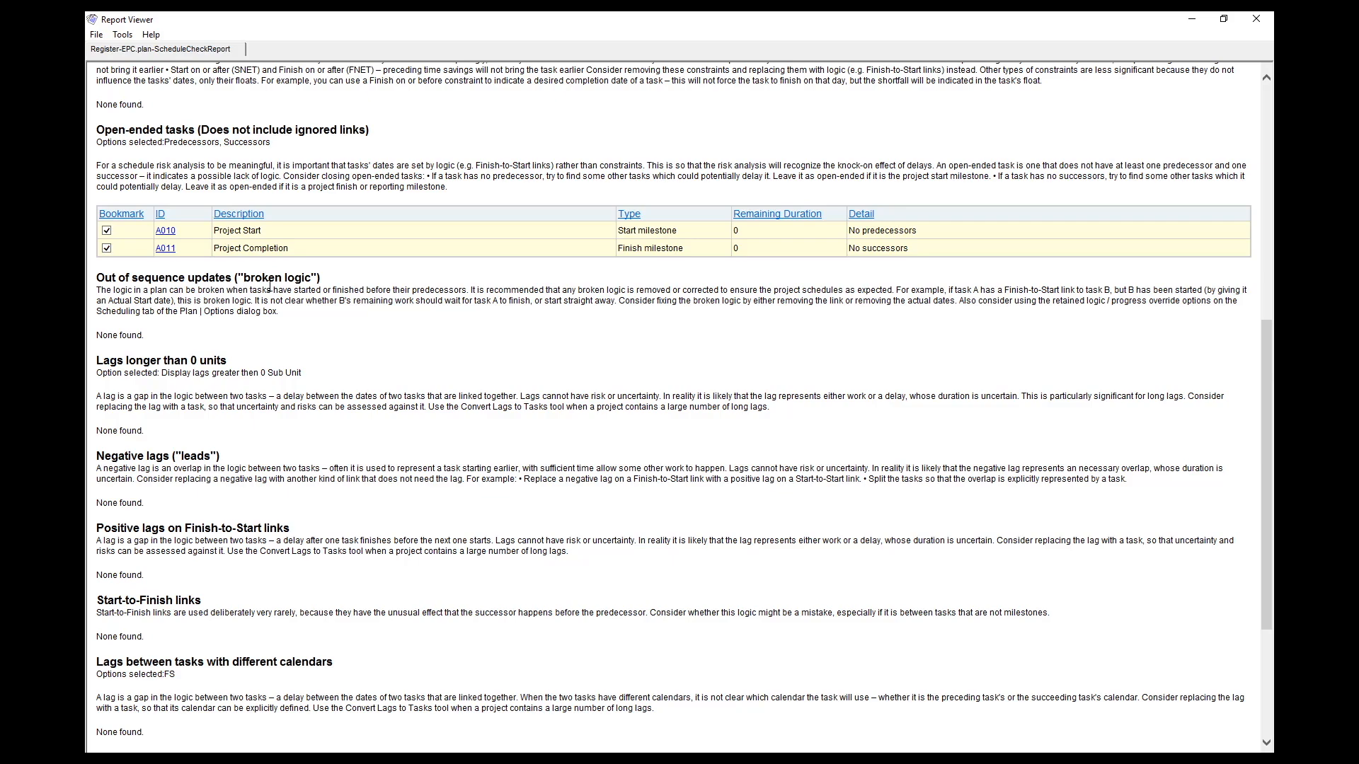
scroll(284, 303, "up", 5)
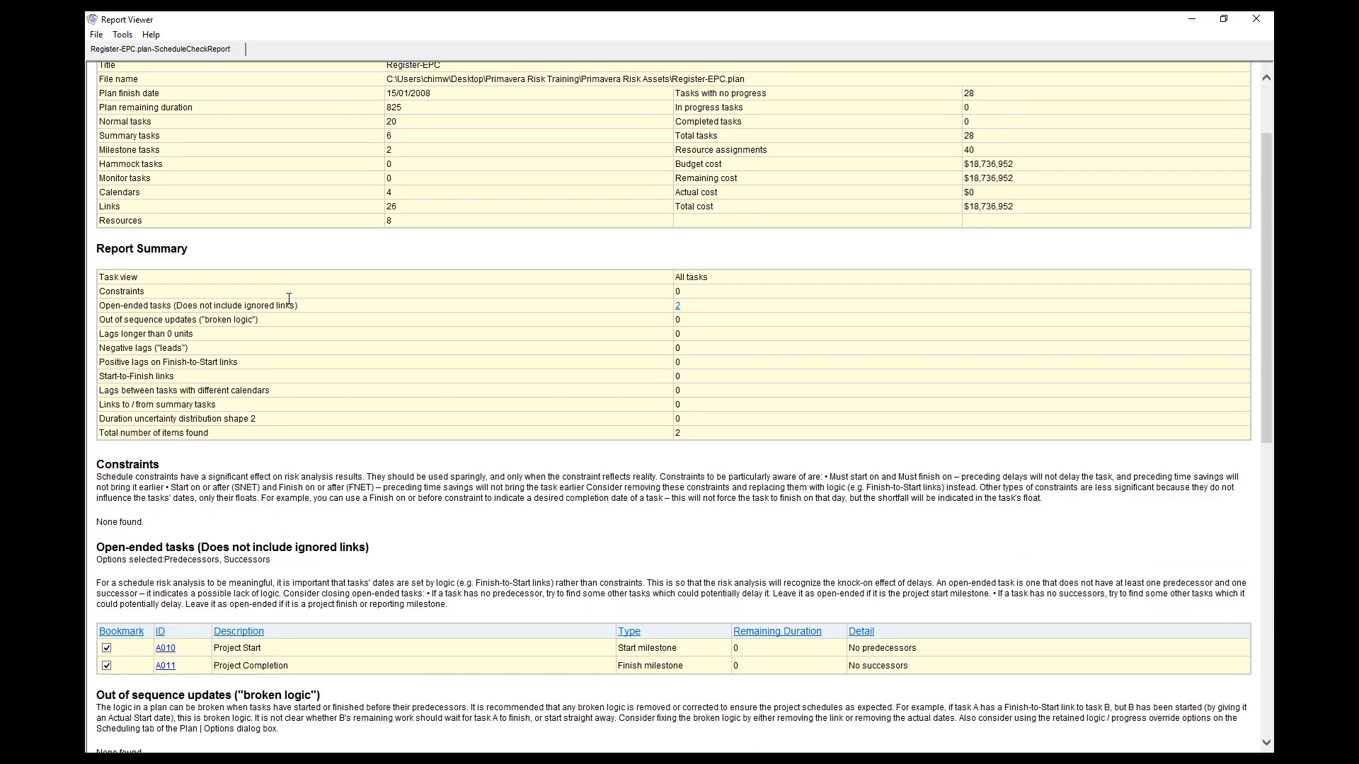
left_click(678, 308)
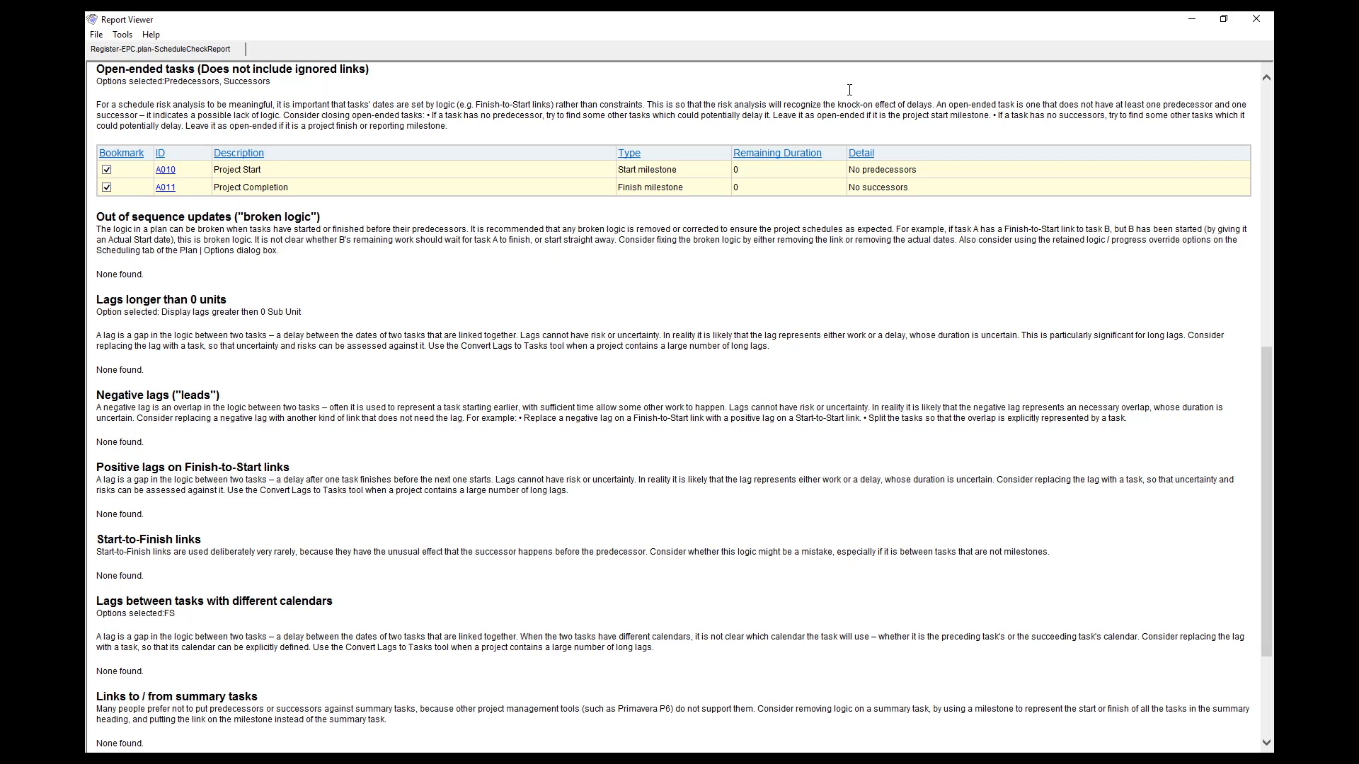
left_click(1255, 19)
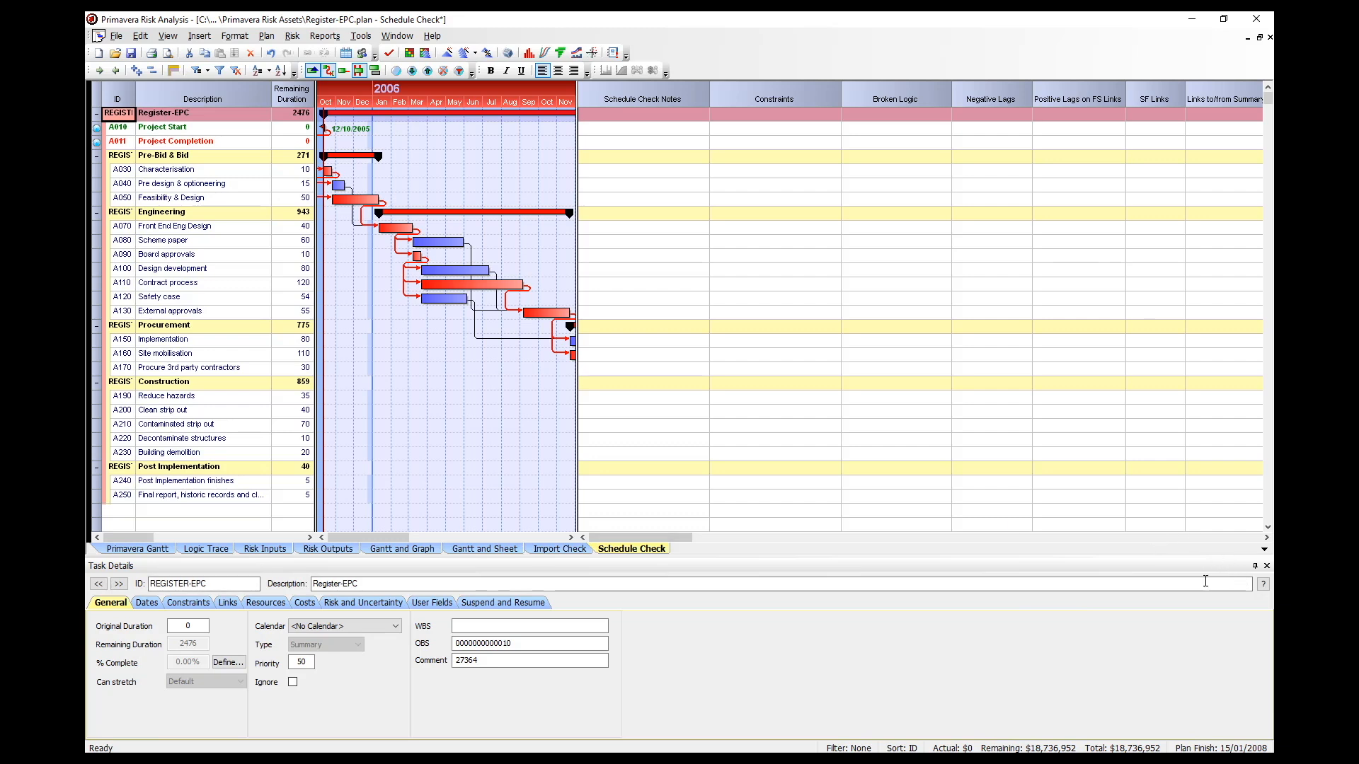
left_click_drag(652, 538, 940, 592)
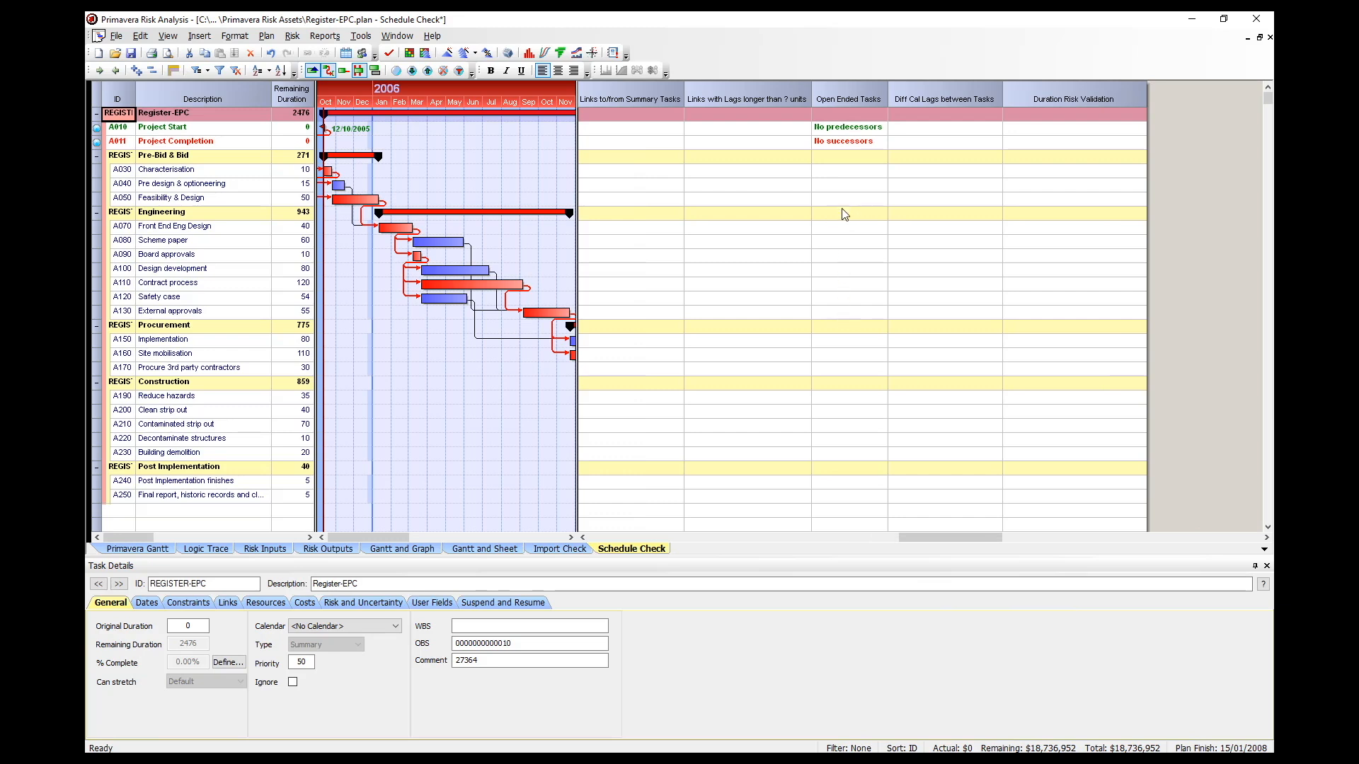